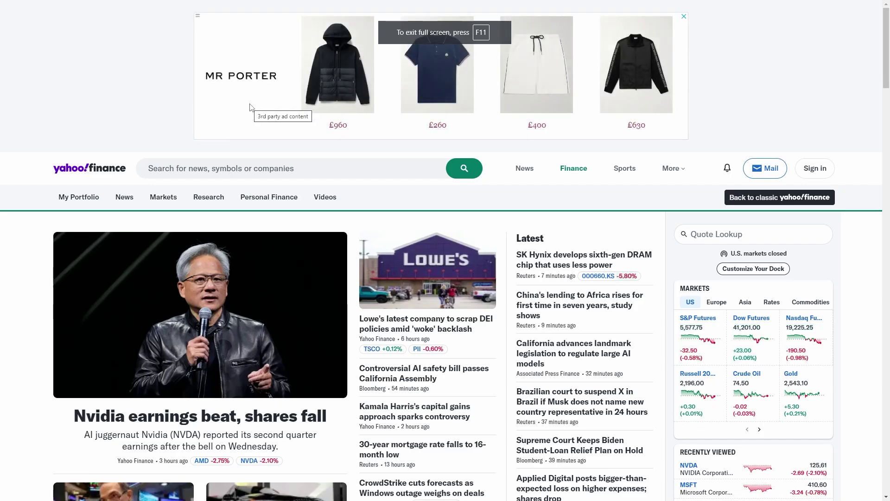
{"action": "scroll", "coordinate": [210, 144], "scroll_direction": "down", "scroll_amount": 1}
{"action": "left_click", "coordinate": [221, 124]}
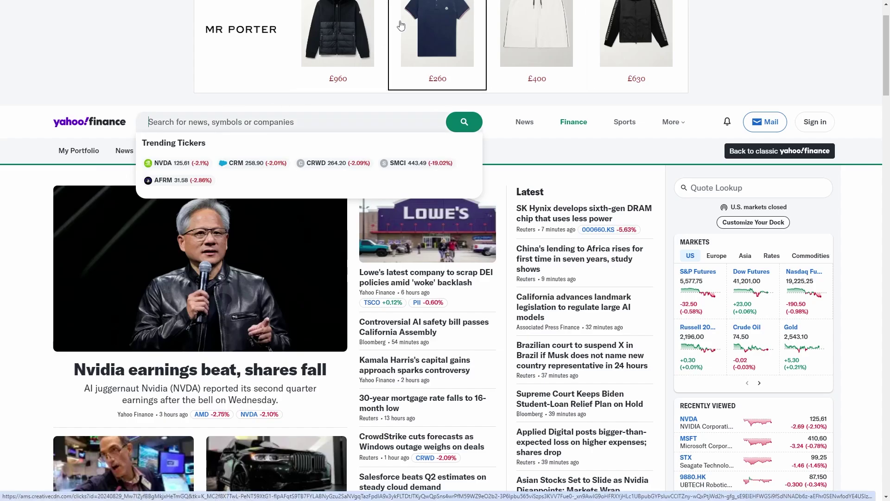
{"action": "type", "text": "nvd"}
{"action": "key", "text": "BackSpace"}
{"action": "key", "text": "BackSpace"}
{"action": "key", "text": "BackSpace"}
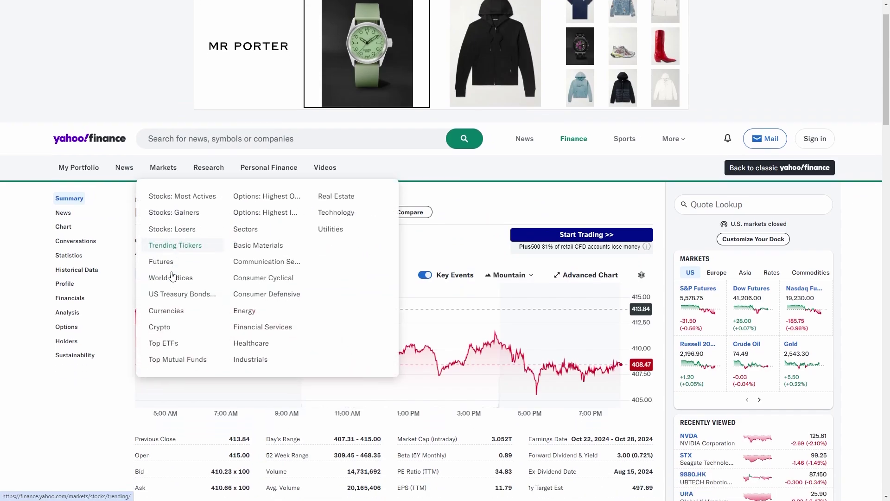
- Open Microsoft's Statistics page and review its valuation measures, including PEG Ratio (5yr expected) and Enterprise Value/EBITDA
{"action": "scroll", "coordinate": [106, 264], "scroll_direction": "down", "scroll_amount": 2}
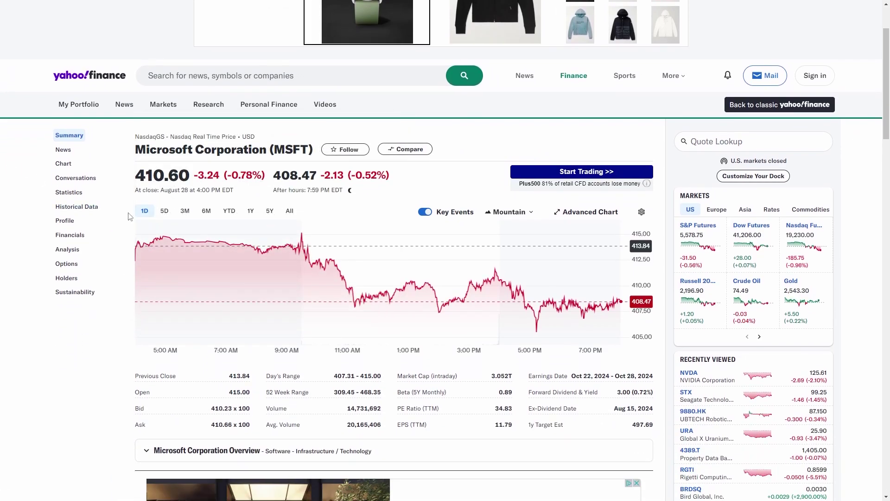
{"action": "left_click", "coordinate": [74, 193]}
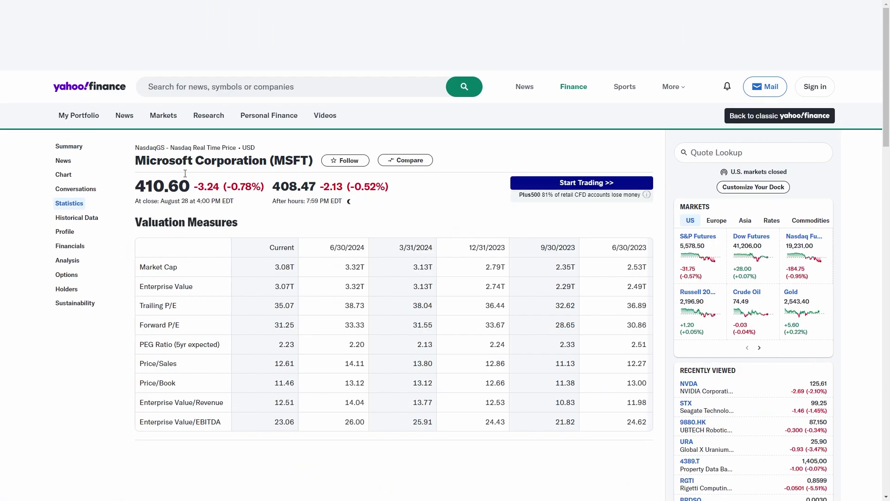
{"action": "mouse_move", "coordinate": [325, 196]}
{"action": "scroll", "coordinate": [386, 309], "scroll_direction": "down", "scroll_amount": 3}
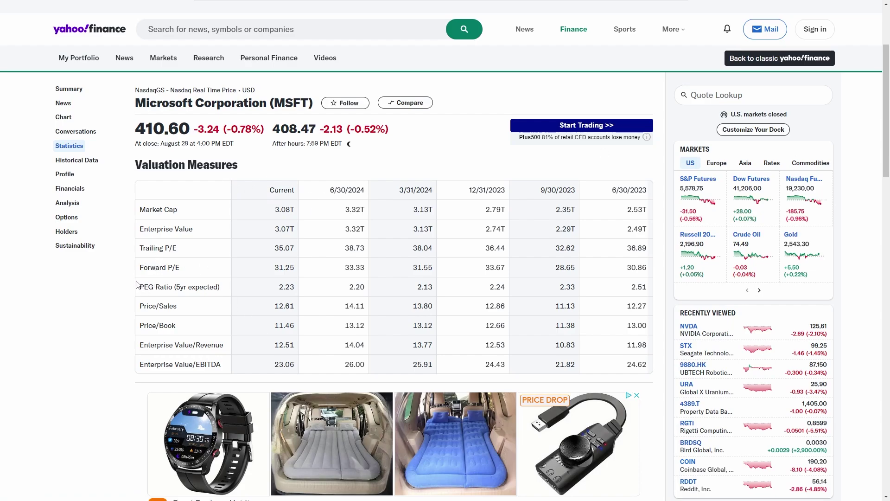
{"action": "left_click_drag", "start_coordinate": [133, 280], "coordinate": [231, 297]}
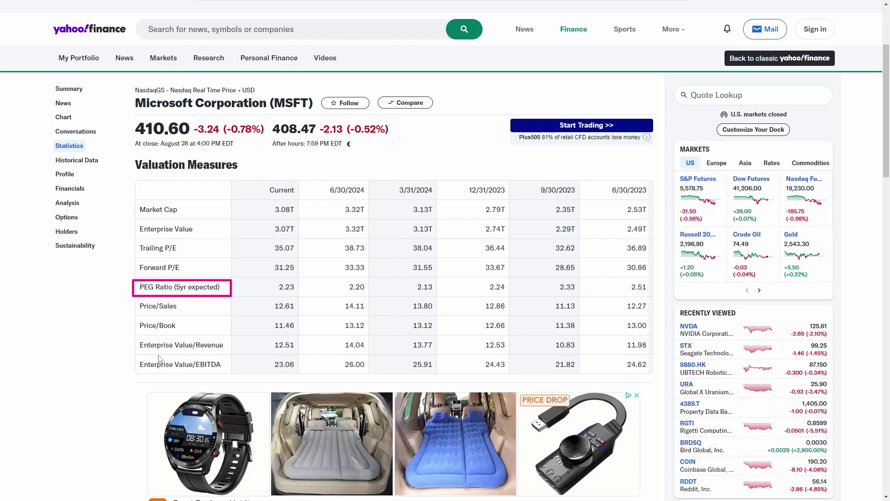
{"action": "left_click_drag", "start_coordinate": [136, 357], "coordinate": [227, 372]}
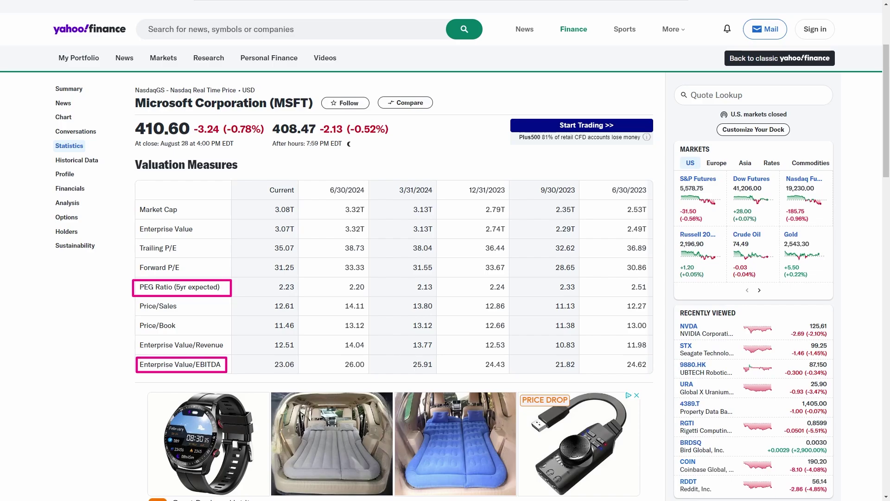
{"action": "key", "text": "Escape"}
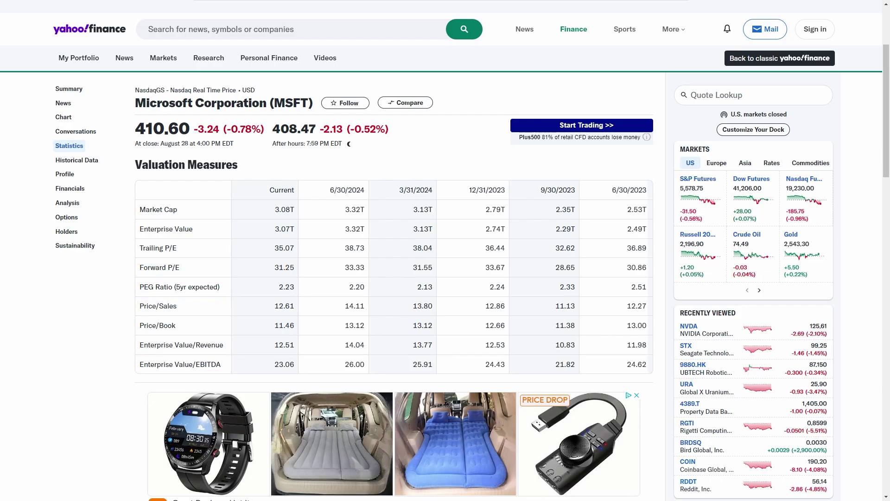
{"action": "scroll", "coordinate": [202, 268], "scroll_direction": "down", "scroll_amount": 20}
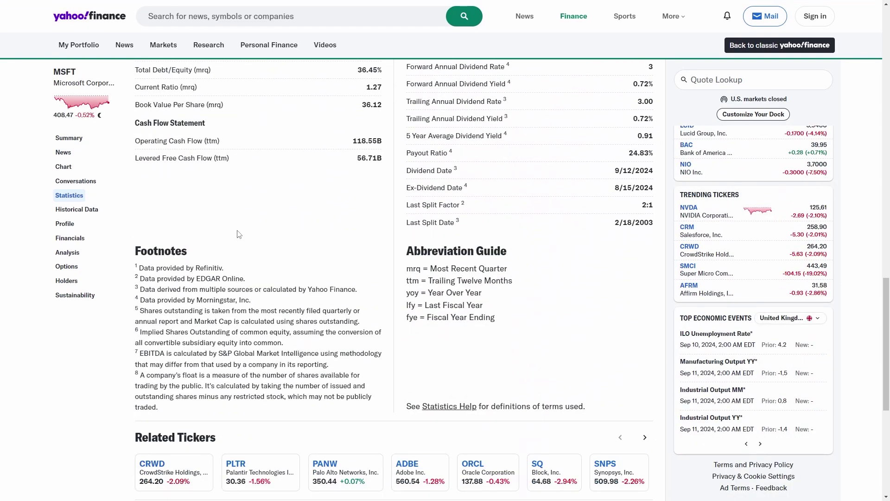
{"action": "scroll", "coordinate": [241, 229], "scroll_direction": "up", "scroll_amount": 15}
{"action": "scroll", "coordinate": [241, 230], "scroll_direction": "up", "scroll_amount": 15}
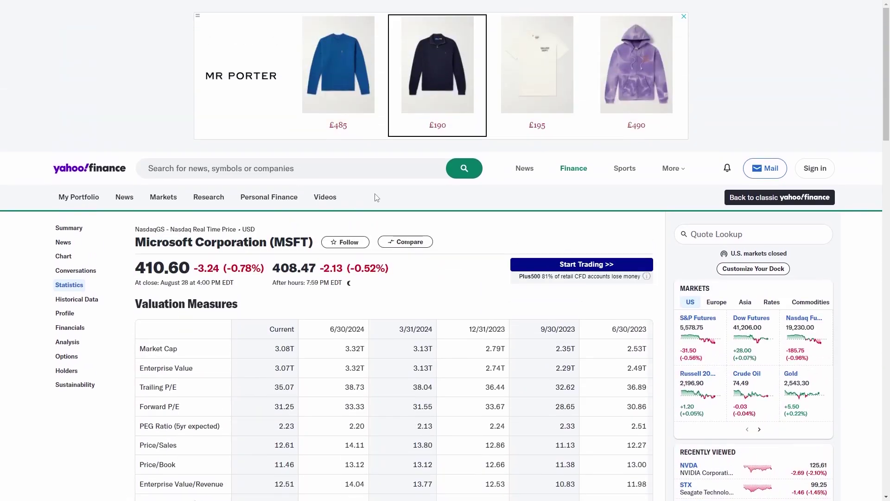
- Print the MSFT Statistics page with Save as PDF as the destination and save the file
{"action": "right_click", "coordinate": [459, 50]}
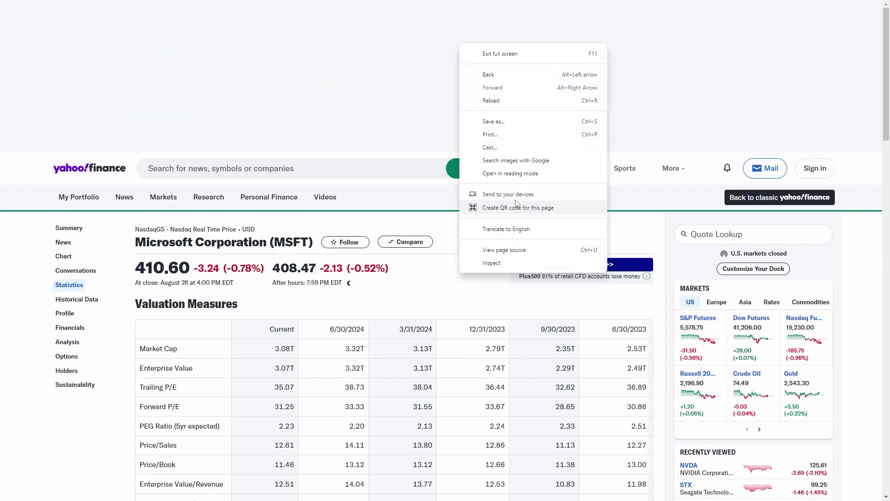
{"action": "left_click", "coordinate": [497, 137]}
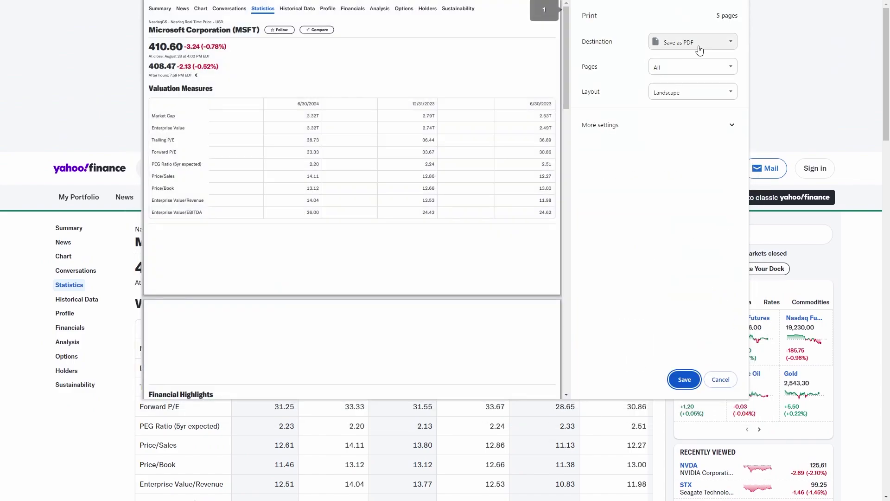
{"action": "left_click", "coordinate": [700, 49]}
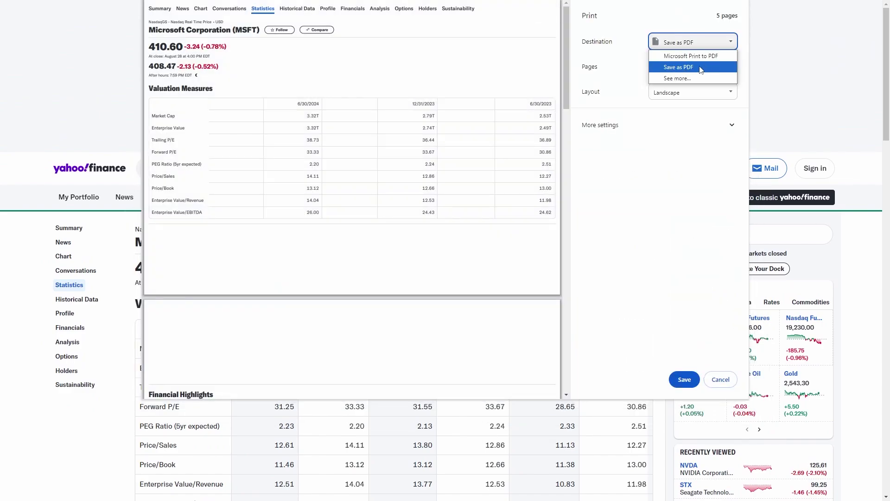
{"action": "left_click", "coordinate": [695, 67]}
{"action": "left_click", "coordinate": [701, 44]}
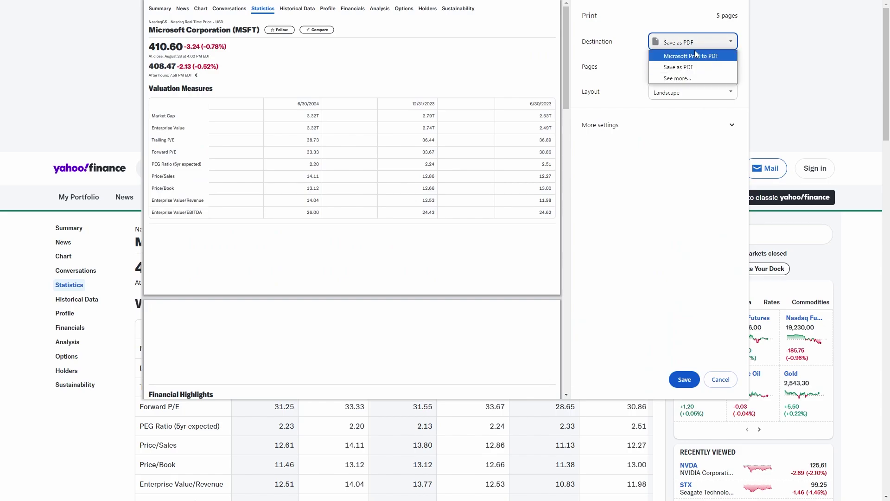
{"action": "left_click", "coordinate": [679, 67]}
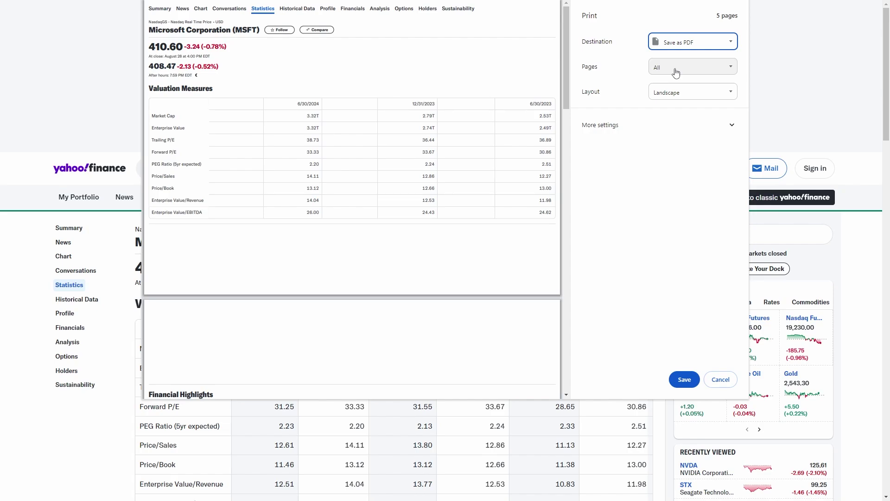
{"action": "left_click", "coordinate": [685, 379]}
- Open Microsoft's Financials page, review the annual income statement and bring up the page's browser options
{"action": "left_click", "coordinate": [82, 328]}
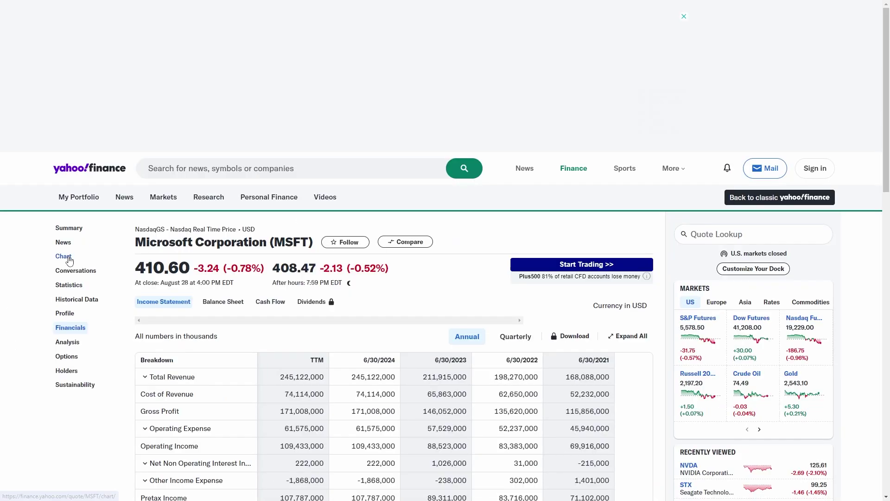
{"action": "scroll", "coordinate": [294, 208], "scroll_direction": "down", "scroll_amount": 2}
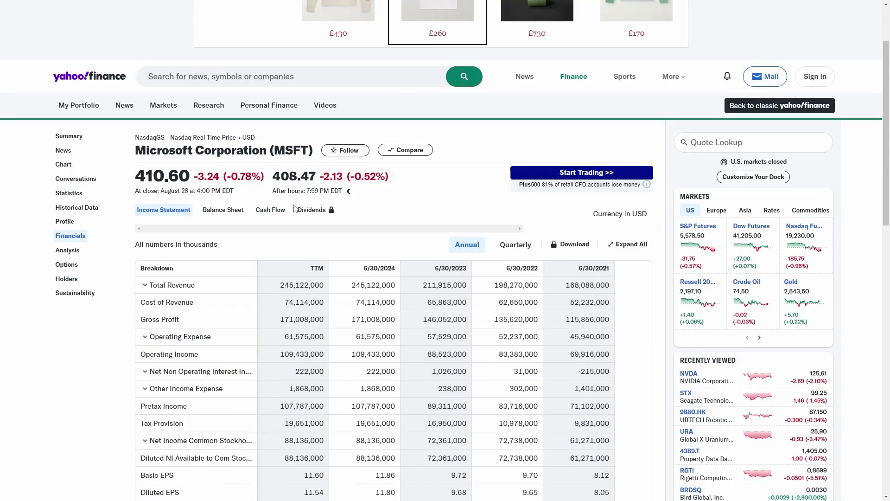
{"action": "scroll", "coordinate": [208, 227], "scroll_direction": "down", "scroll_amount": 2}
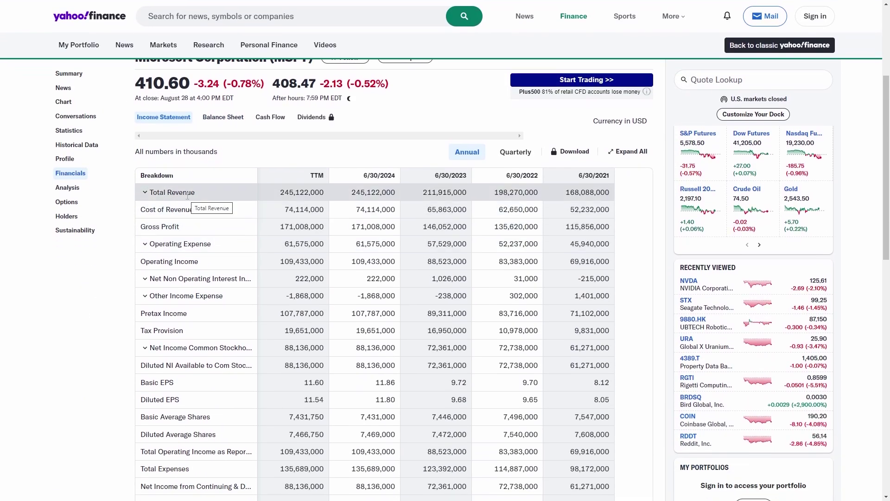
{"action": "scroll", "coordinate": [196, 195], "scroll_direction": "down", "scroll_amount": 14}
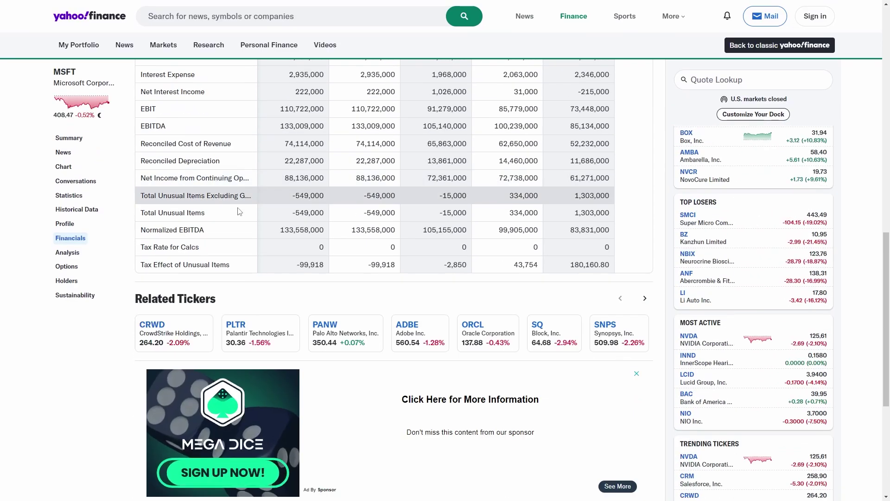
{"action": "scroll", "coordinate": [313, 225], "scroll_direction": "up", "scroll_amount": 7}
{"action": "scroll", "coordinate": [318, 231], "scroll_direction": "down", "scroll_amount": 8}
{"action": "scroll", "coordinate": [318, 231], "scroll_direction": "up", "scroll_amount": 20}
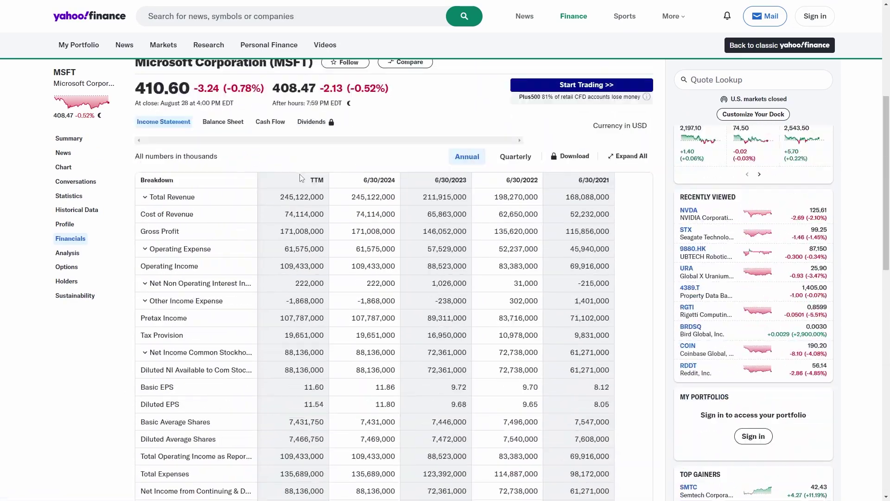
{"action": "right_click", "coordinate": [485, 227]}
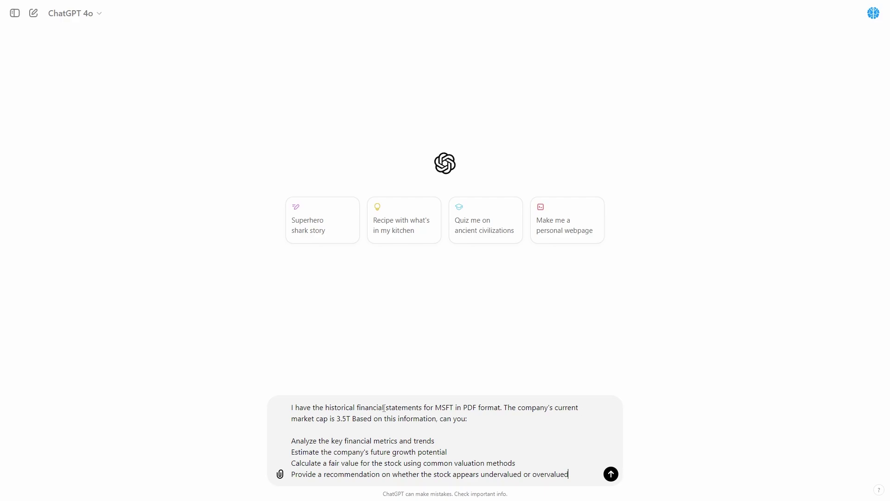
- In ChatGPT, check the MSFT valuation prompt and send it with MSFT Financials.pdf and MSFT Summary.pdf attached
{"action": "left_click_drag", "start_coordinate": [405, 406], "coordinate": [477, 407]}
{"action": "left_click", "coordinate": [464, 407]}
{"action": "left_click_drag", "start_coordinate": [339, 420], "coordinate": [351, 420]}
{"action": "left_click", "coordinate": [360, 420]}
{"action": "left_click_drag", "start_coordinate": [325, 441], "coordinate": [417, 441]}
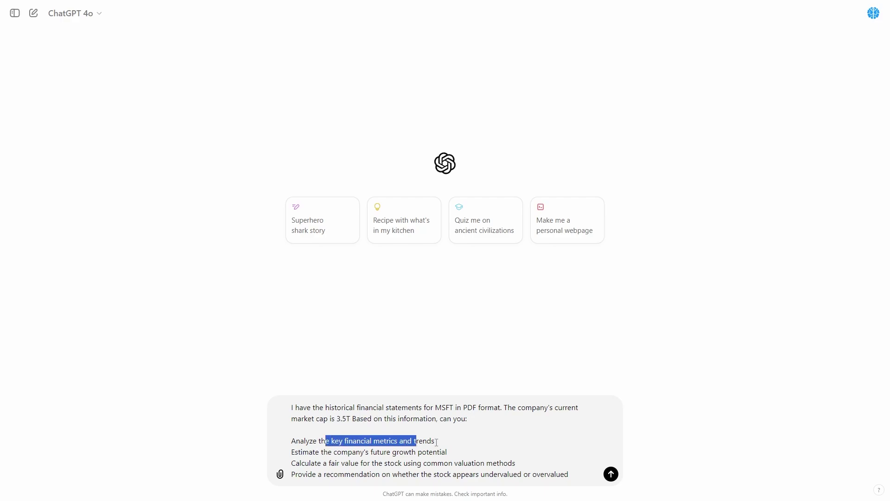
{"action": "left_click", "coordinate": [445, 454]}
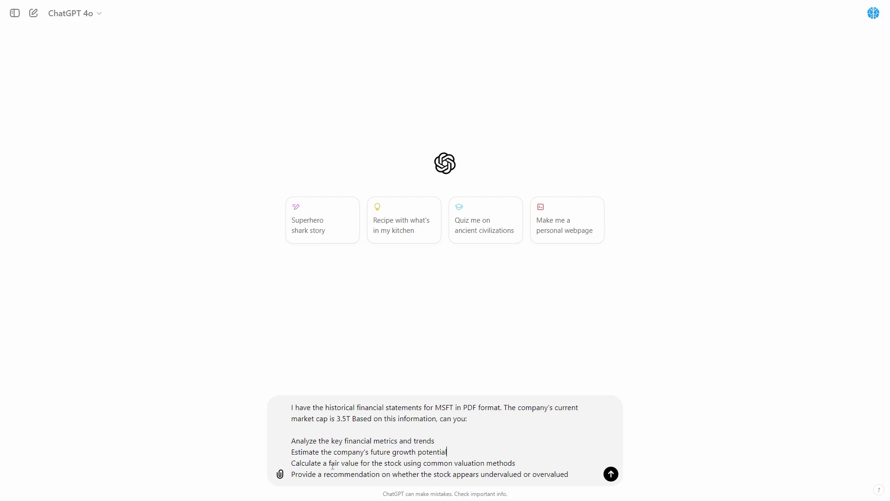
{"action": "left_click_drag", "start_coordinate": [332, 469], "coordinate": [492, 466]}
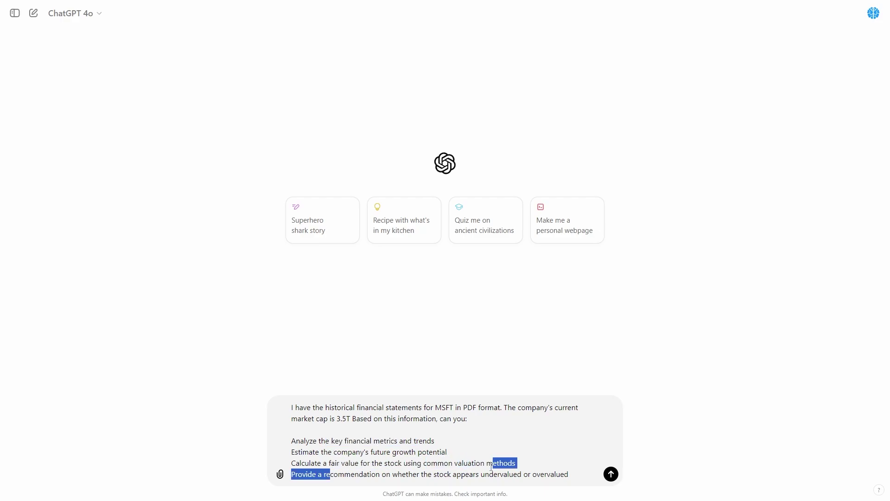
{"action": "left_click", "coordinate": [405, 463]}
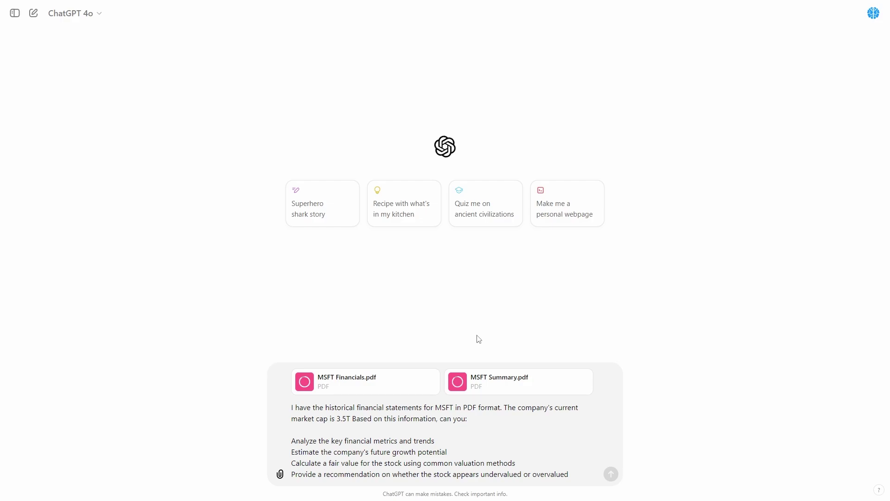
{"action": "left_click", "coordinate": [611, 474]}
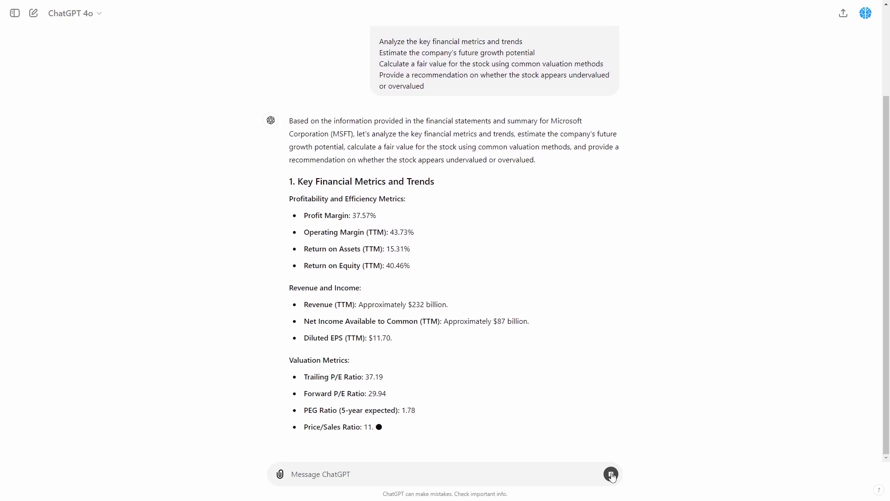
- Examine the generated MSFT analysis, covering key financial metrics, growth potential, fair value calculation and recommendation, and highlight the profit and operating margins
{"action": "scroll", "coordinate": [441, 348], "scroll_direction": "up", "scroll_amount": 2}
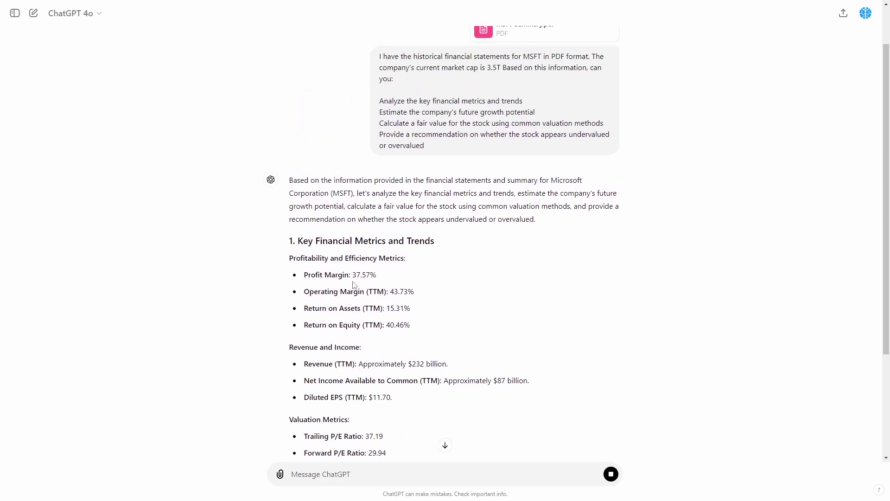
{"action": "scroll", "coordinate": [354, 284], "scroll_direction": "down", "scroll_amount": 5}
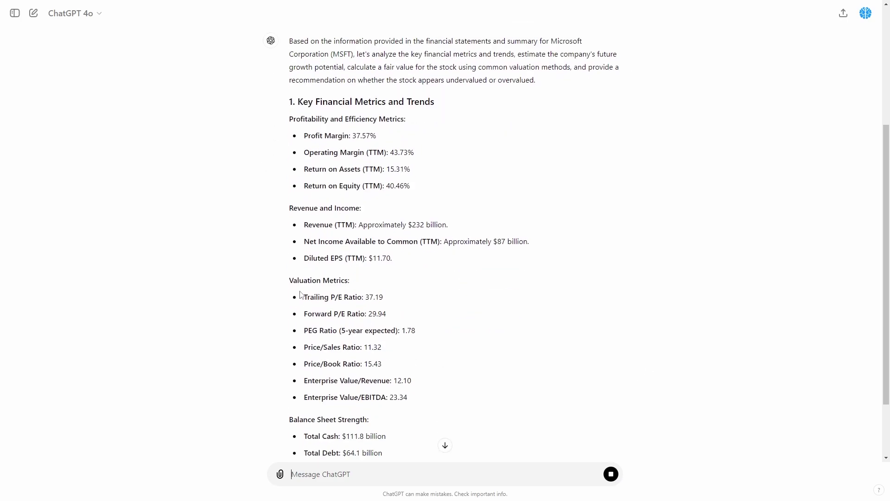
{"action": "scroll", "coordinate": [322, 311], "scroll_direction": "up", "scroll_amount": 6}
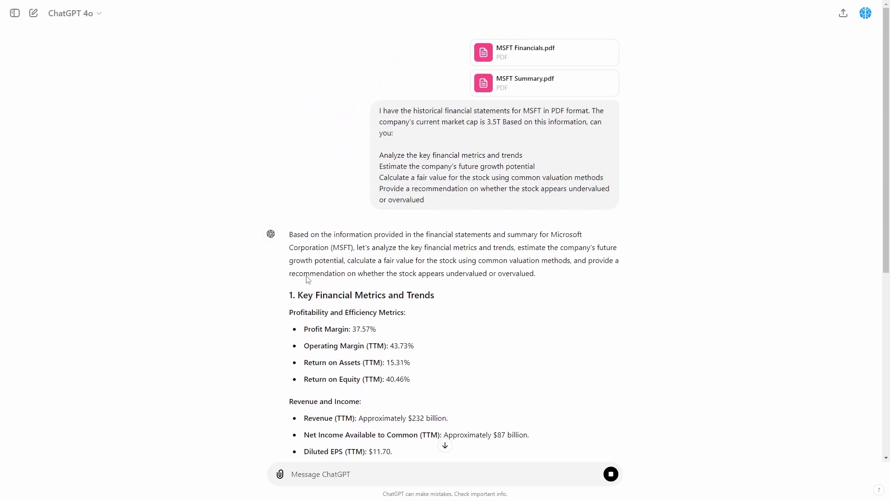
{"action": "scroll", "coordinate": [364, 232], "scroll_direction": "down", "scroll_amount": 1}
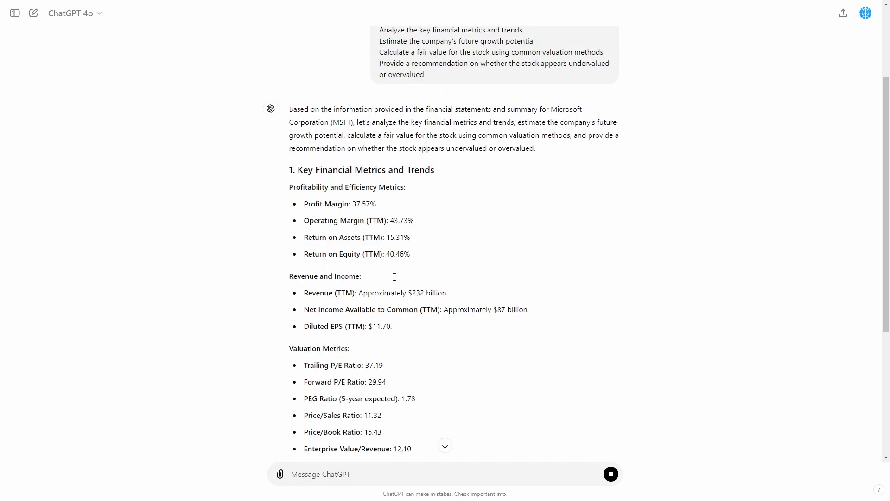
{"action": "scroll", "coordinate": [361, 276], "scroll_direction": "down", "scroll_amount": 6}
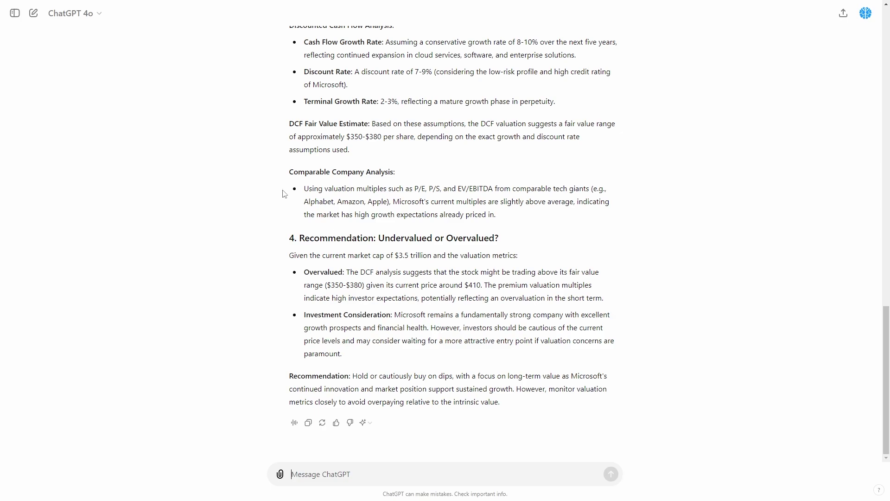
{"action": "scroll", "coordinate": [395, 172], "scroll_direction": "up", "scroll_amount": 3}
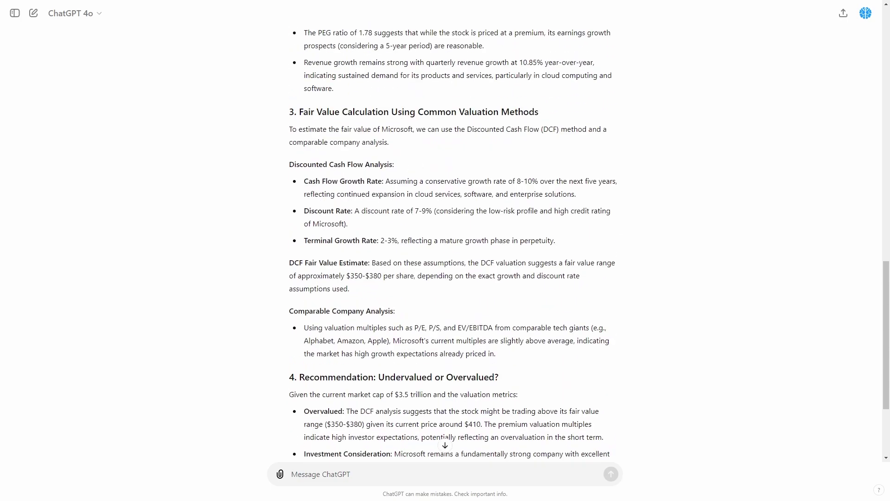
{"action": "scroll", "coordinate": [378, 181], "scroll_direction": "up", "scroll_amount": 10}
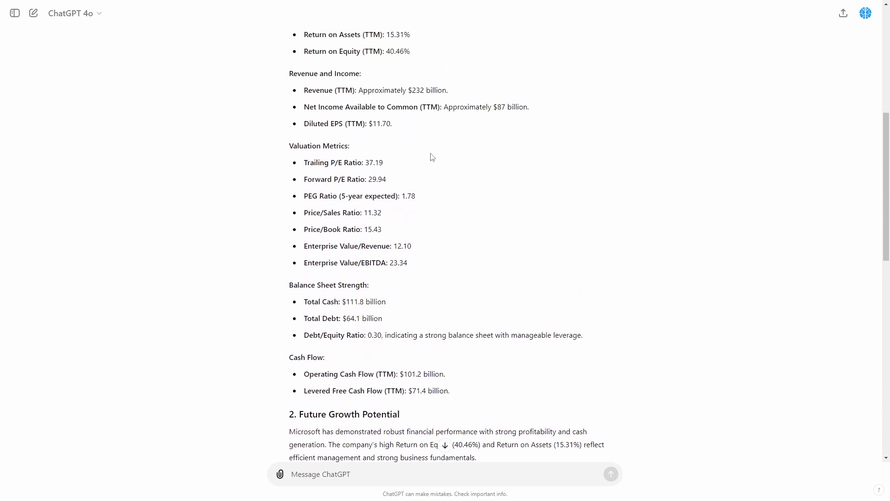
{"action": "scroll", "coordinate": [392, 167], "scroll_direction": "up", "scroll_amount": 5}
{"action": "scroll", "coordinate": [330, 187], "scroll_direction": "down", "scroll_amount": 3}
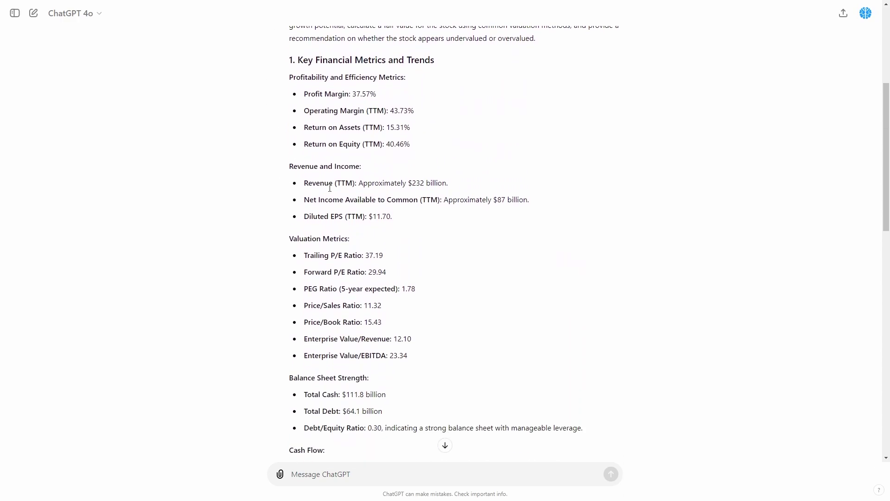
{"action": "left_click_drag", "start_coordinate": [294, 98], "coordinate": [414, 112]}
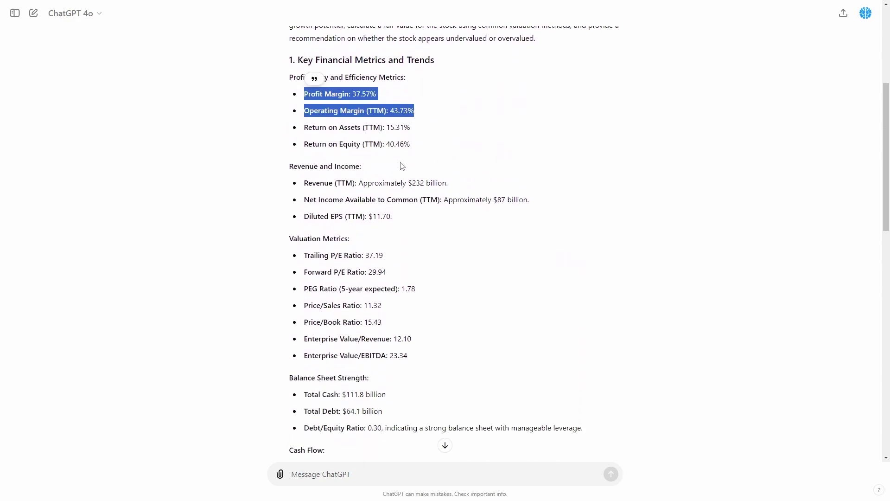
- Read the rest of the financial metrics and the Future Growth Potential section, including the PEG ratio and quarterly revenue growth
{"action": "scroll", "coordinate": [403, 174], "scroll_direction": "down", "scroll_amount": 1}
{"action": "scroll", "coordinate": [349, 169], "scroll_direction": "down", "scroll_amount": 5}
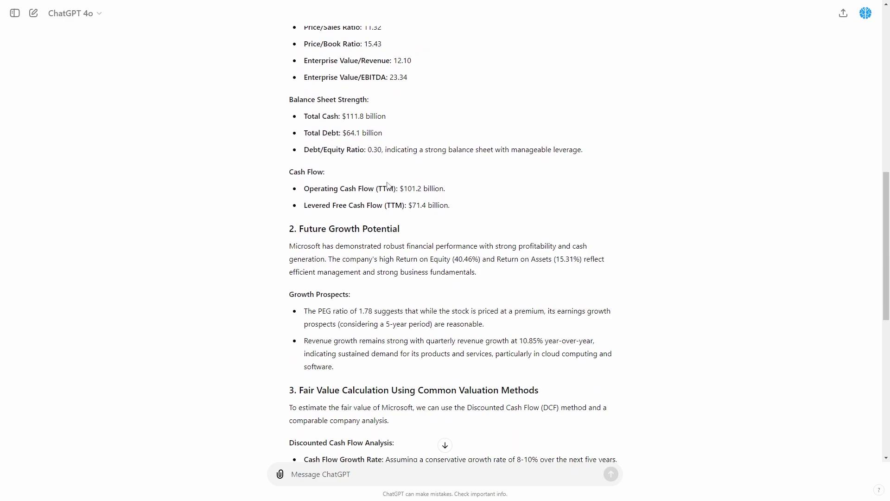
{"action": "scroll", "coordinate": [387, 186], "scroll_direction": "down", "scroll_amount": 3}
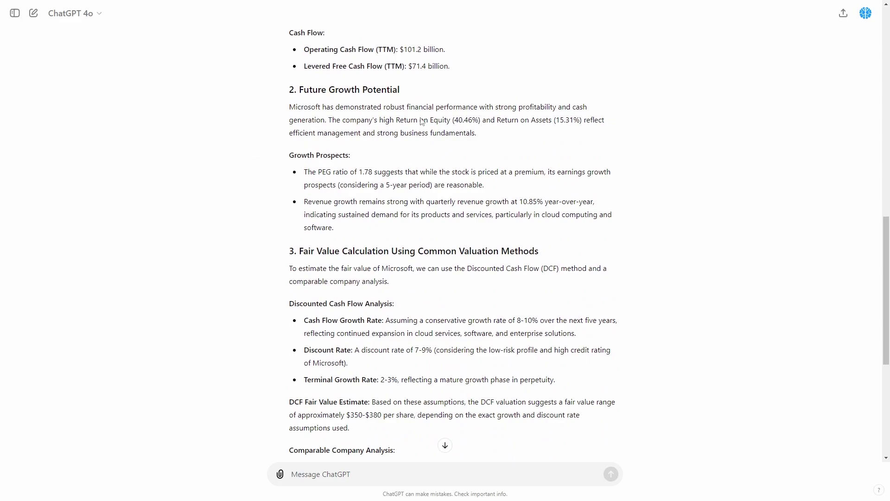
{"action": "left_click_drag", "start_coordinate": [285, 111], "coordinate": [558, 115]}
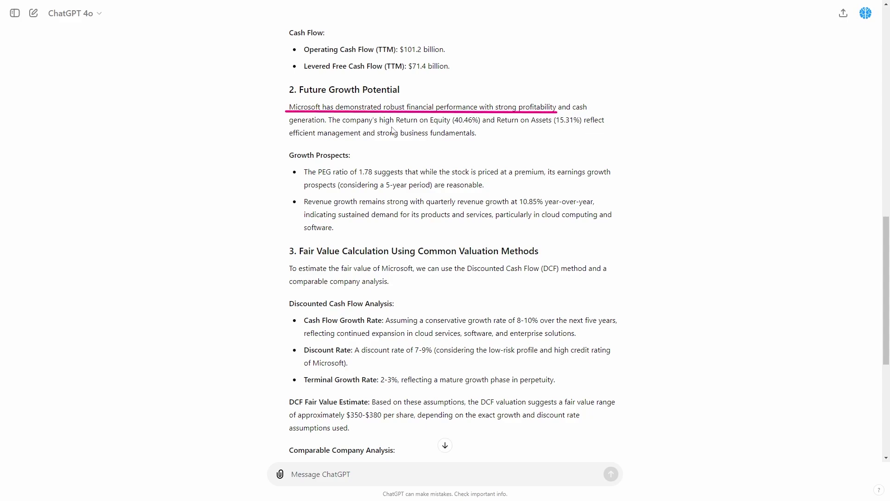
{"action": "left_click_drag", "start_coordinate": [388, 124], "coordinate": [583, 125]}
{"action": "left_click_drag", "start_coordinate": [287, 145], "coordinate": [480, 139]}
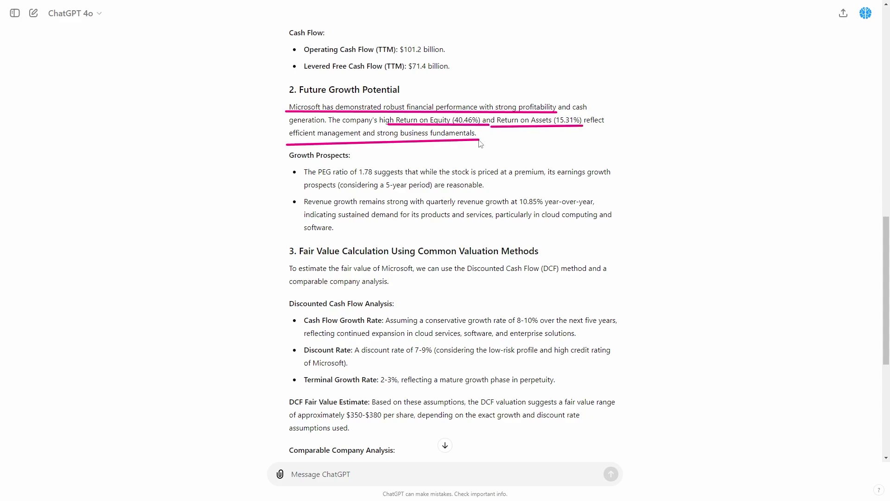
{"action": "scroll", "coordinate": [445, 232], "scroll_direction": "down", "scroll_amount": 2}
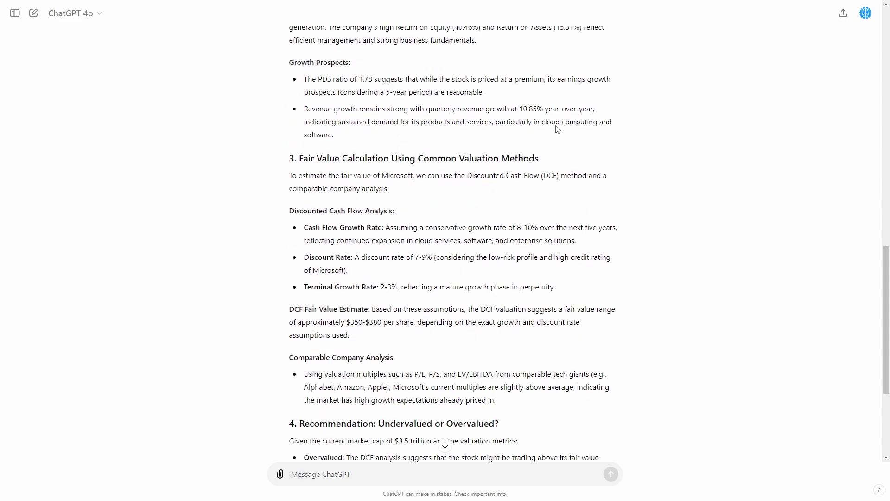
{"action": "left_click_drag", "start_coordinate": [304, 88], "coordinate": [548, 89]}
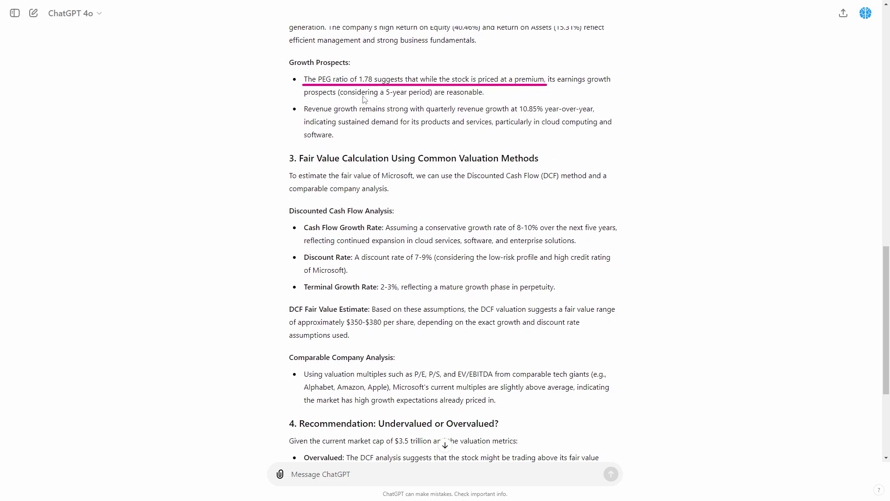
{"action": "left_click_drag", "start_coordinate": [339, 100], "coordinate": [487, 100]}
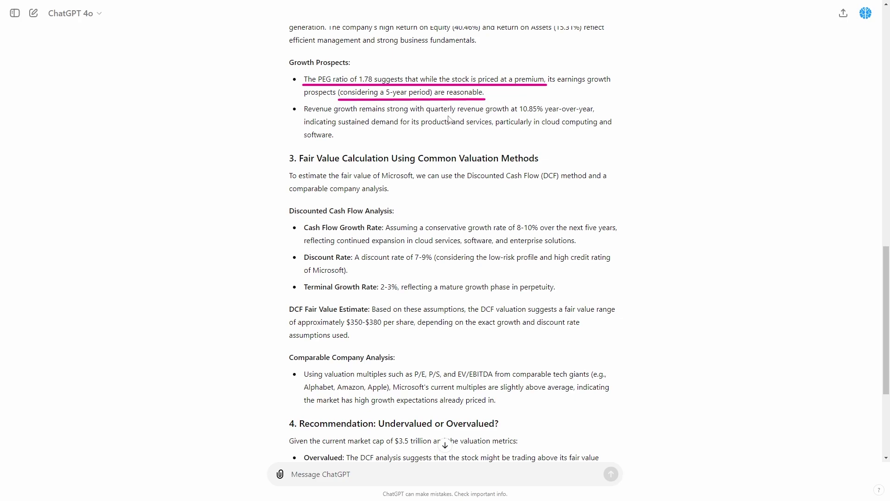
{"action": "left_click_drag", "start_coordinate": [515, 113], "coordinate": [598, 112]}
{"action": "scroll", "coordinate": [412, 125], "scroll_direction": "down", "scroll_amount": 2}
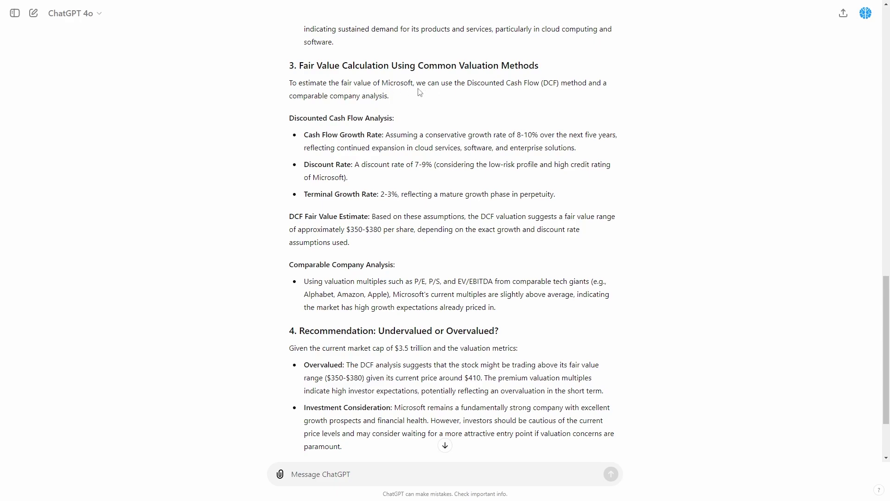
- Examine the fair value calculation, checking the discounted cash flow assumptions and the DCF fair value estimate per share
{"action": "mouse_move", "coordinate": [417, 87]}
{"action": "left_mouse_down"}
{"action": "mouse_move", "coordinate": [541, 84]}
{"action": "mouse_move", "coordinate": [563, 92]}
{"action": "left_mouse_up"}
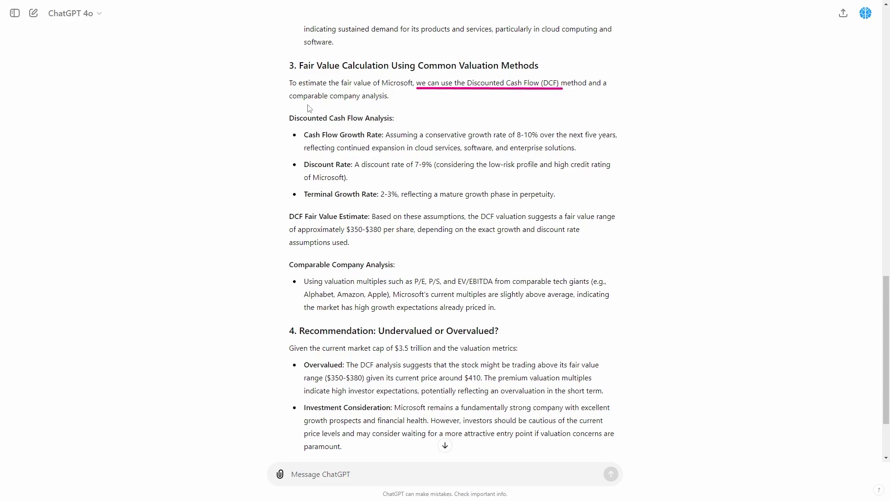
{"action": "left_click_drag", "start_coordinate": [293, 104], "coordinate": [395, 104]}
{"action": "left_click_drag", "start_coordinate": [288, 125], "coordinate": [397, 125]}
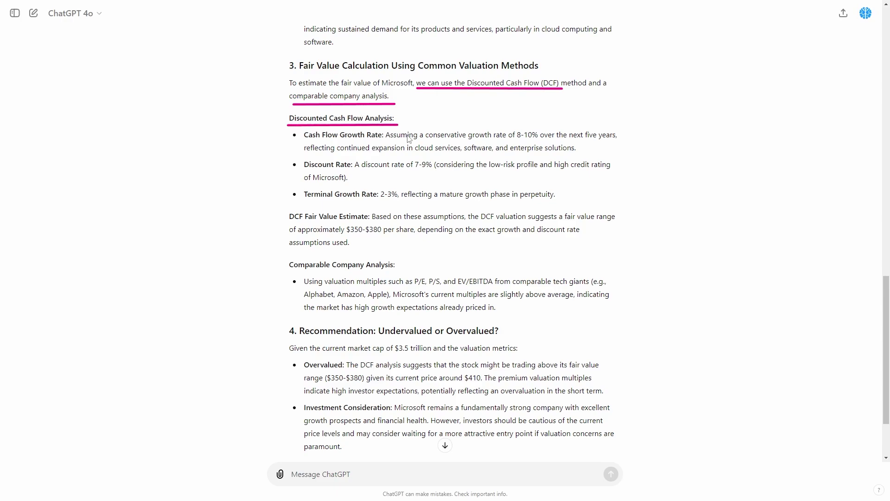
{"action": "left_click_drag", "start_coordinate": [288, 274], "coordinate": [399, 275]}
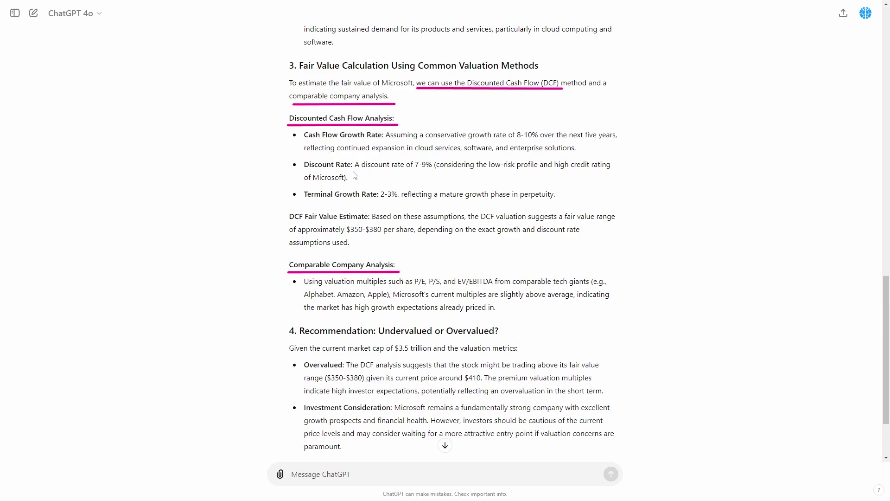
{"action": "left_click_drag", "start_coordinate": [352, 171], "coordinate": [429, 171]}
{"action": "left_click_drag", "start_coordinate": [379, 199], "coordinate": [398, 200]}
{"action": "left_click_drag", "start_coordinate": [344, 235], "coordinate": [418, 235]}
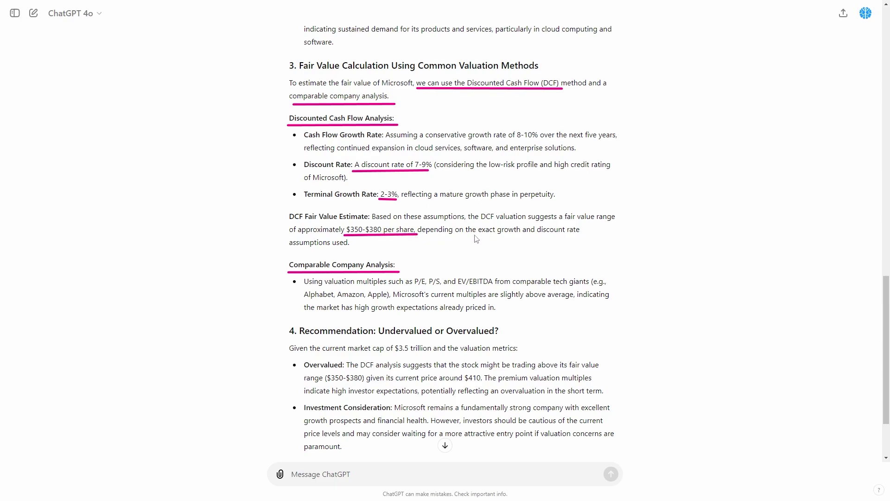
{"action": "key", "text": "Escape"}
- Review the comparable company analysis and the undervalued-or-overvalued section through to its investment consideration and final recommendation
{"action": "scroll", "coordinate": [453, 259], "scroll_direction": "down", "scroll_amount": 2}
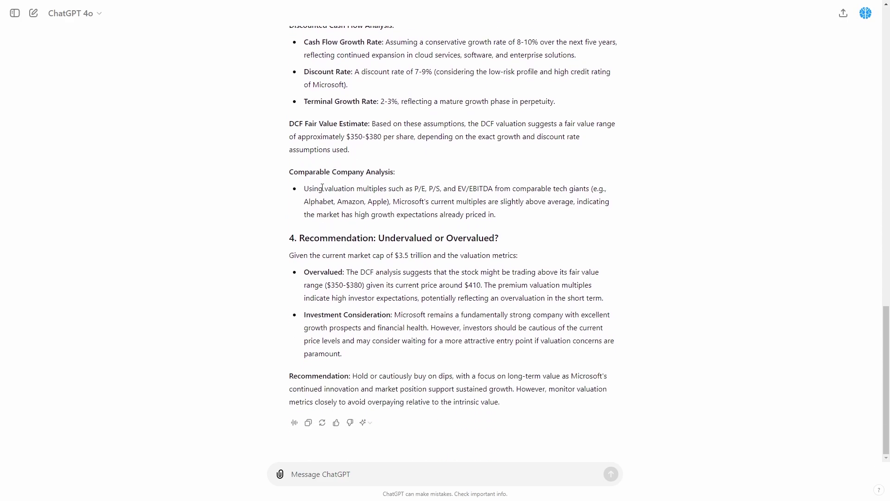
{"action": "left_click_drag", "start_coordinate": [323, 189], "coordinate": [426, 189]}
{"action": "left_click", "coordinate": [426, 190]}
{"action": "left_click_drag", "start_coordinate": [297, 247], "coordinate": [504, 246]}
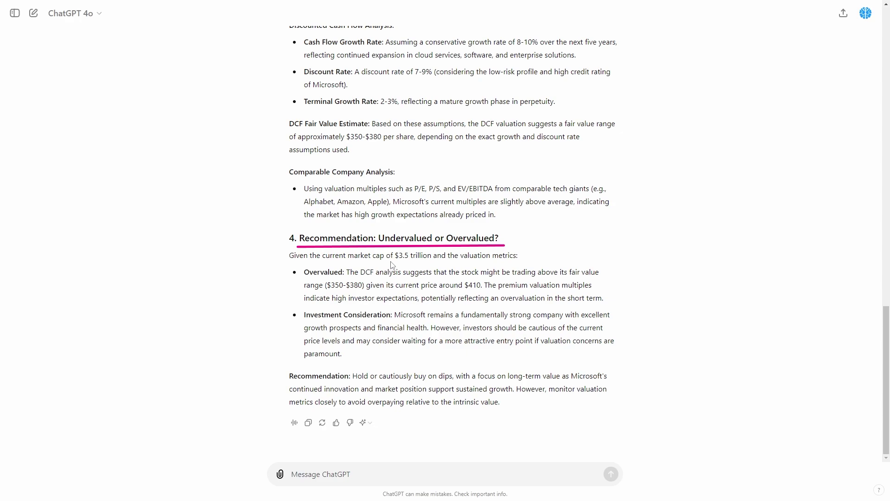
{"action": "left_click_drag", "start_coordinate": [391, 263], "coordinate": [522, 263]}
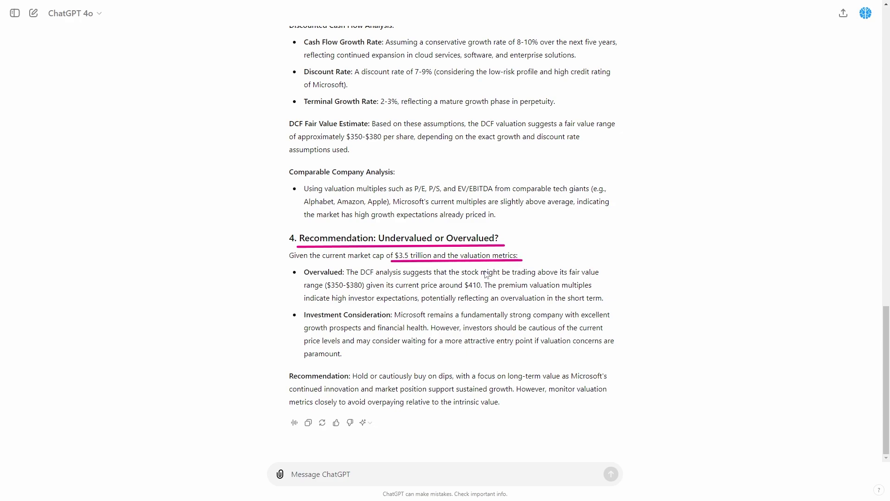
{"action": "left_click_drag", "start_coordinate": [305, 278], "coordinate": [349, 278]}
{"action": "left_click_drag", "start_coordinate": [466, 291], "coordinate": [487, 291]}
{"action": "left_click_drag", "start_coordinate": [419, 305], "coordinate": [604, 303]}
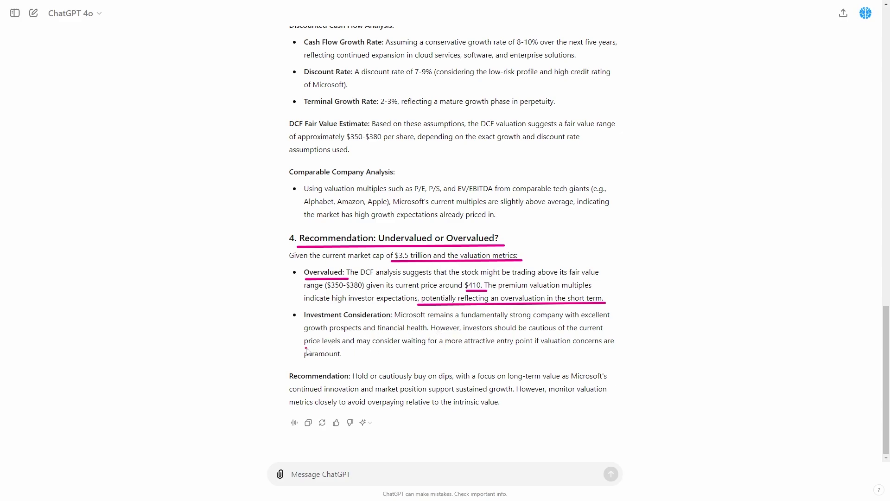
{"action": "left_click_drag", "start_coordinate": [306, 348], "coordinate": [625, 347]}
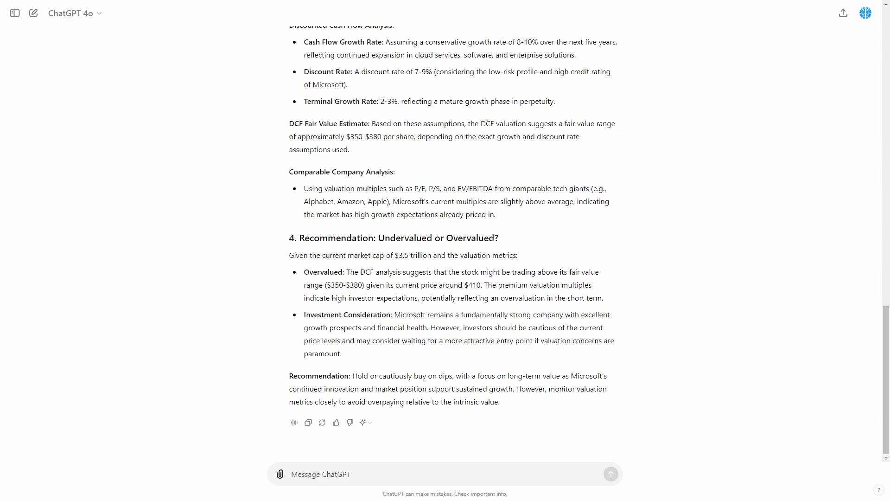
{"action": "mouse_move", "coordinate": [352, 379]}
{"action": "left_mouse_down"}
{"action": "mouse_move", "coordinate": [471, 384]}
{"action": "mouse_move", "coordinate": [461, 384]}
{"action": "left_mouse_up"}
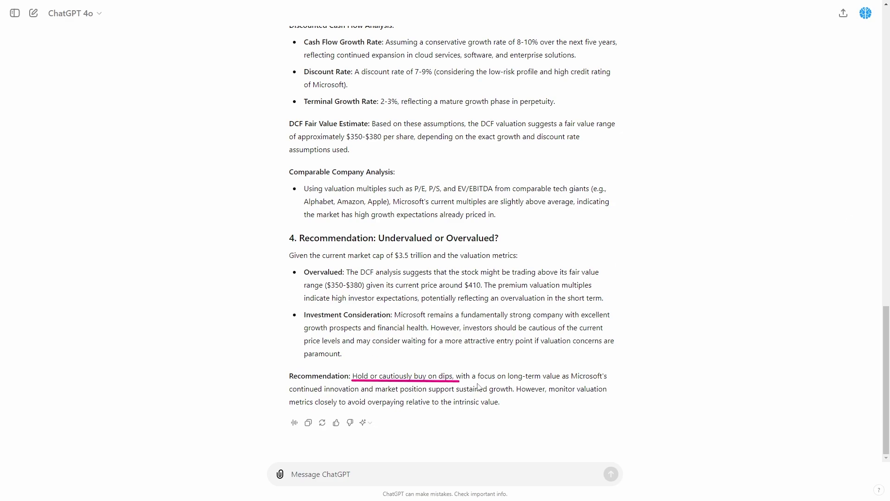
{"action": "left_click_drag", "start_coordinate": [289, 397], "coordinate": [518, 398]}
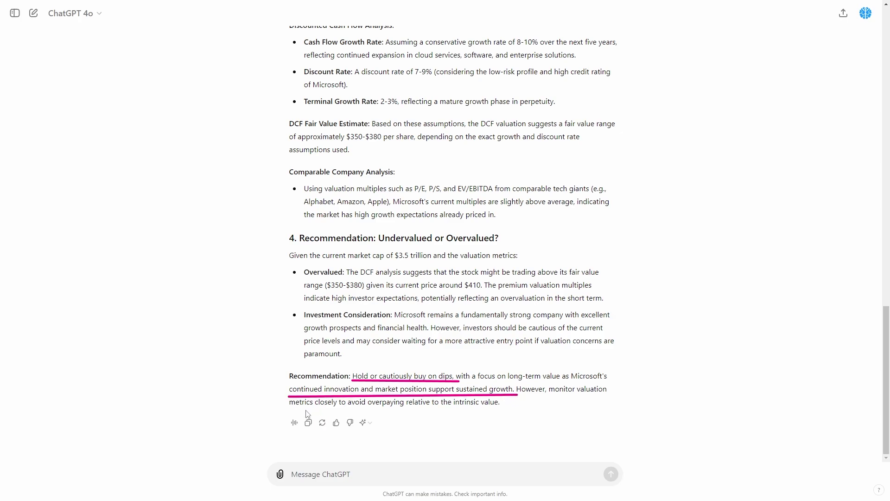
{"action": "left_click_drag", "start_coordinate": [376, 410], "coordinate": [503, 413]}
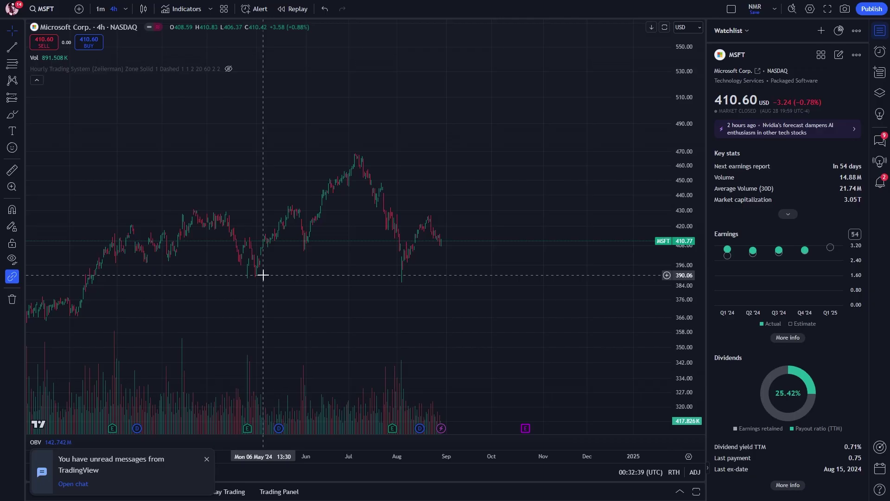
- In TradingView, draw a horizontal ray at about 395.83 along the lows of the 4-hour MSFT chart
{"action": "scroll", "coordinate": [263, 275], "scroll_direction": "down", "scroll_amount": 5}
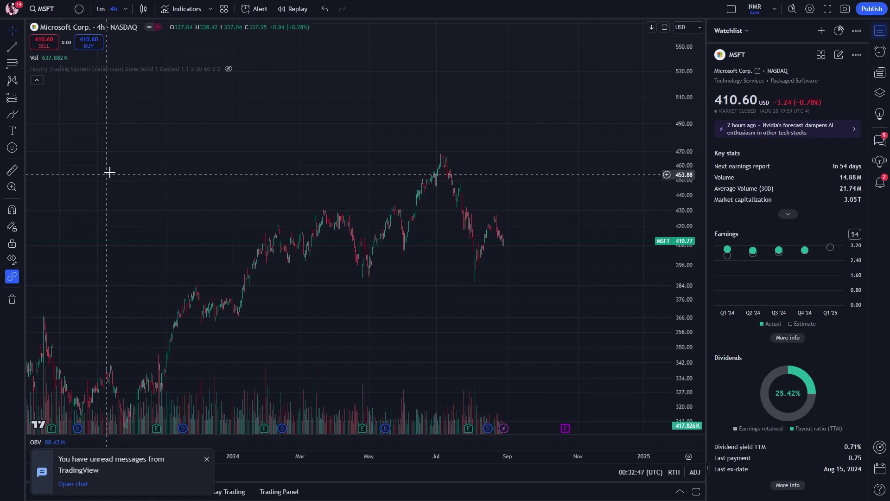
{"action": "left_click", "coordinate": [21, 48]}
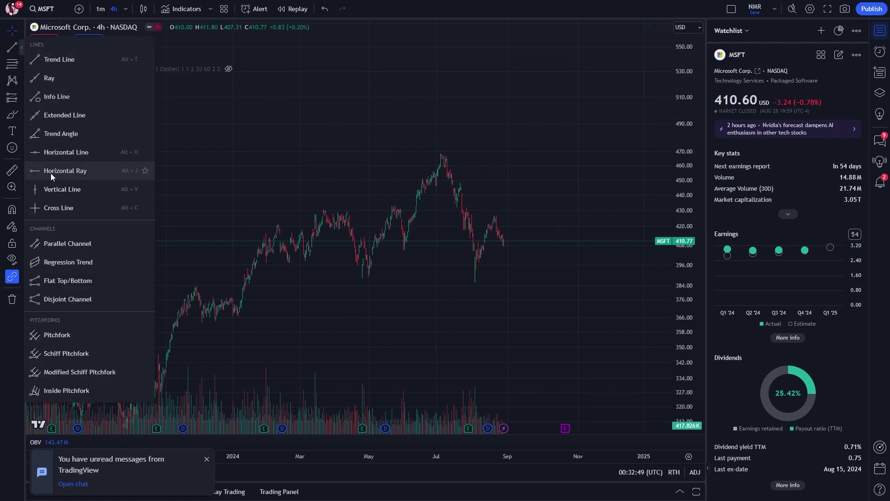
{"action": "left_click", "coordinate": [79, 173]}
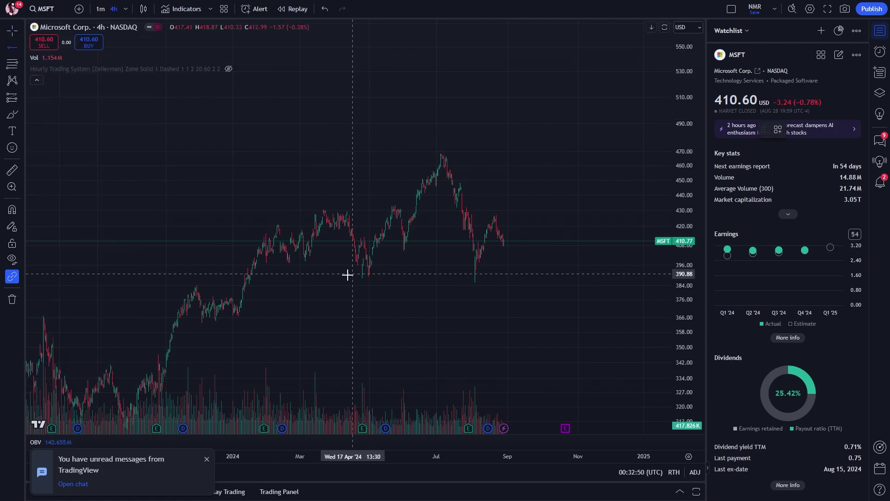
{"action": "left_click", "coordinate": [267, 265]}
{"action": "scroll", "coordinate": [482, 258], "scroll_direction": "up", "scroll_amount": 3}
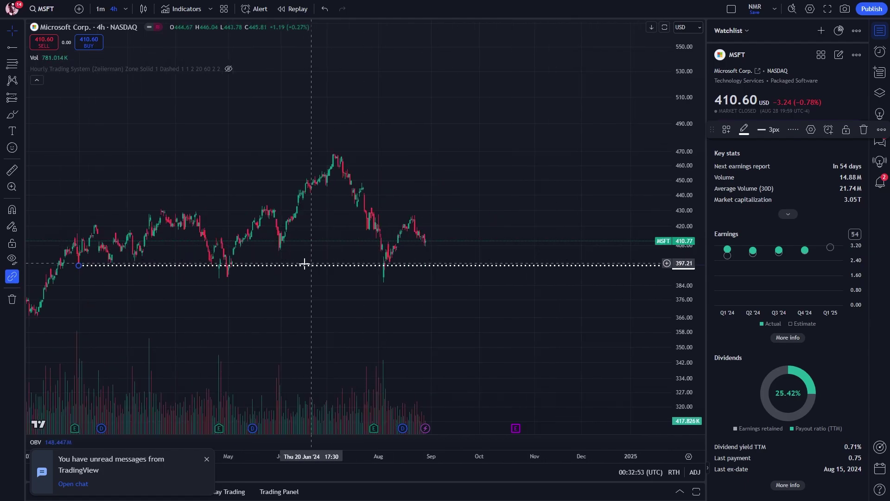
- Switch the MSFT chart to the 1-day interval and delete the dotted horizontal ray
{"action": "left_click", "coordinate": [126, 9]}
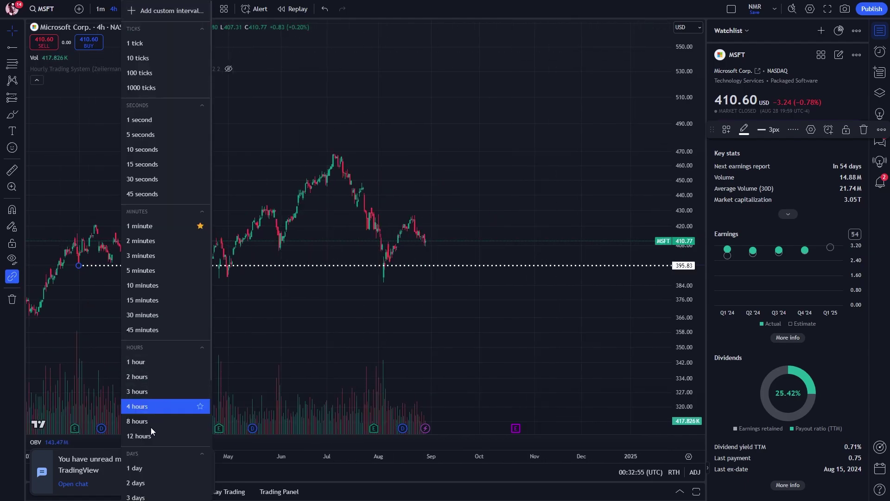
{"action": "left_click", "coordinate": [139, 457]}
{"action": "scroll", "coordinate": [221, 302], "scroll_direction": "up", "scroll_amount": 2}
{"action": "left_click_drag", "start_coordinate": [220, 302], "coordinate": [410, 263]}
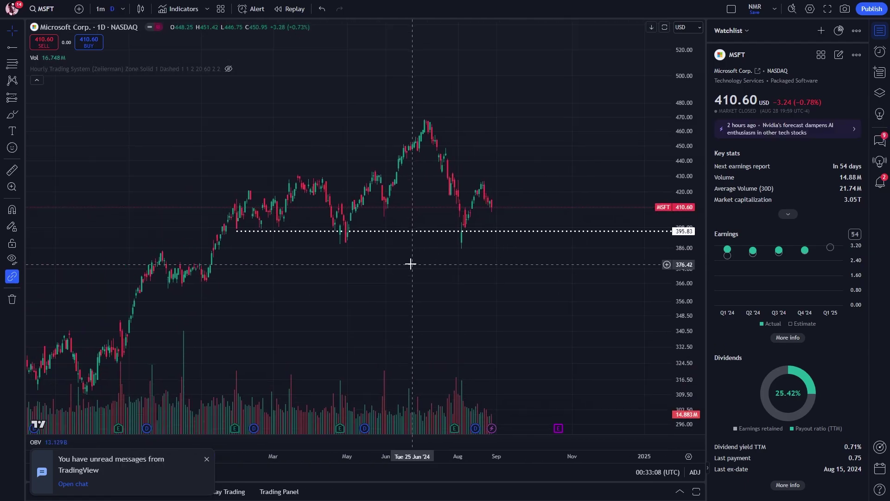
{"action": "left_click", "coordinate": [265, 230]}
{"action": "key", "text": "Delete"}
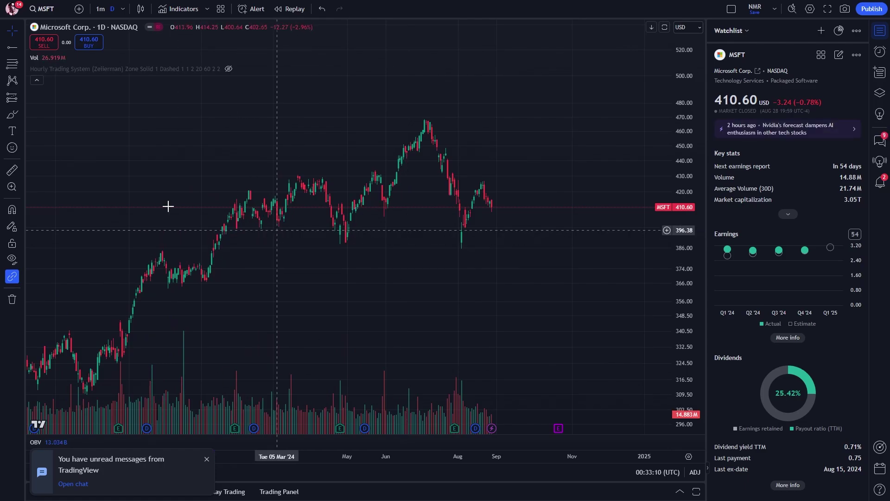
- Draw a rectangle along the MSFT chart's recent lows from about 388.71 down to 384.39, extending to 16 January 2025
{"action": "left_click", "coordinate": [22, 47]}
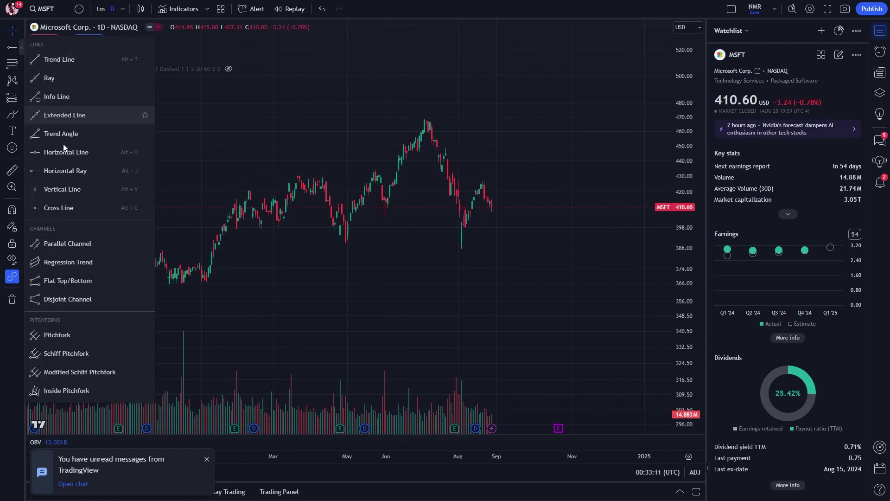
{"action": "left_click", "coordinate": [22, 64]}
{"action": "left_click", "coordinate": [20, 115]}
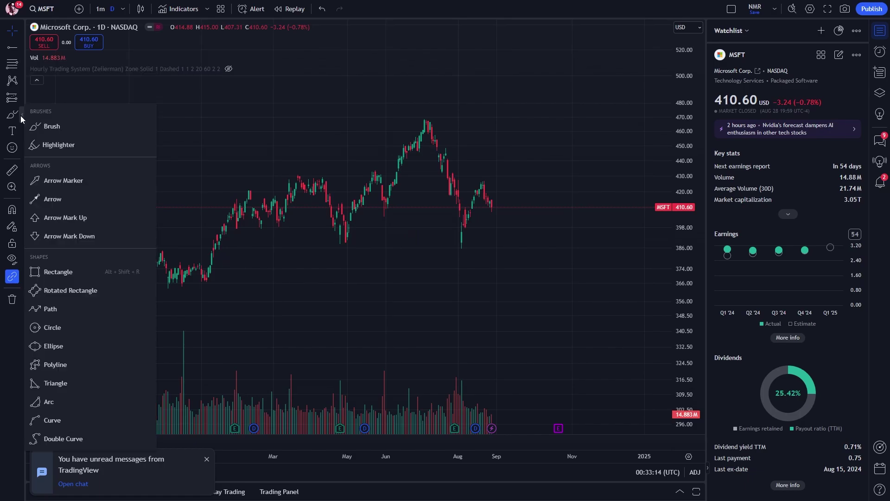
{"action": "left_click", "coordinate": [58, 272]}
{"action": "left_click", "coordinate": [153, 243]}
{"action": "left_click", "coordinate": [546, 261]}
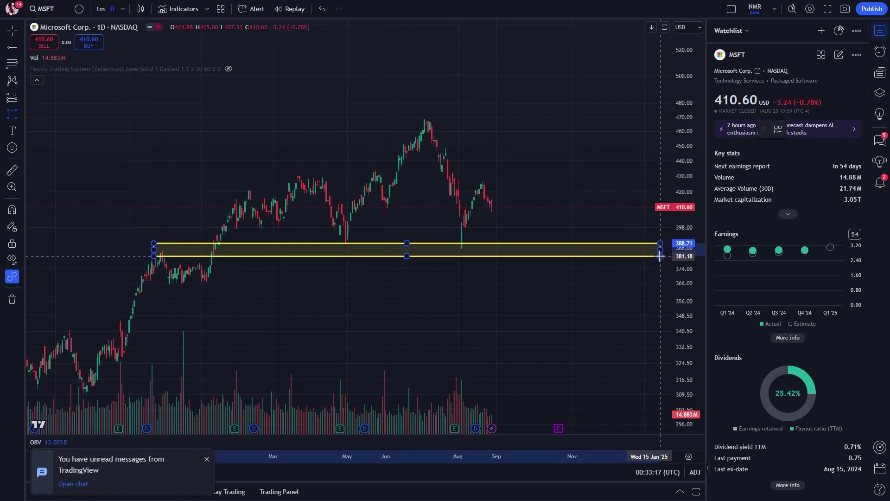
{"action": "left_click", "coordinate": [660, 252]}
{"action": "mouse_move", "coordinate": [659, 252]}
{"action": "left_mouse_down"}
{"action": "mouse_move", "coordinate": [509, 263]}
{"action": "mouse_move", "coordinate": [661, 247]}
{"action": "left_mouse_up"}
{"action": "left_click", "coordinate": [666, 247]}
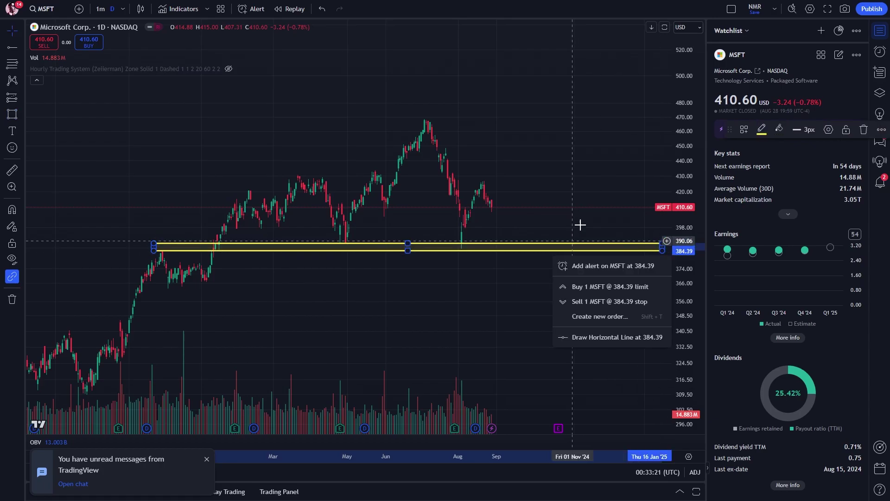
{"action": "left_click_drag", "start_coordinate": [578, 224], "coordinate": [459, 199]}
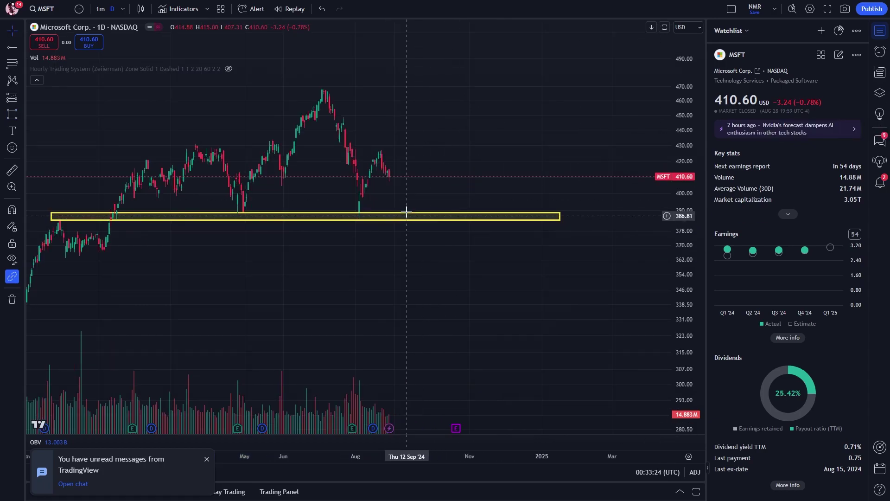
{"action": "left_click_drag", "start_coordinate": [445, 143], "coordinate": [486, 153]}
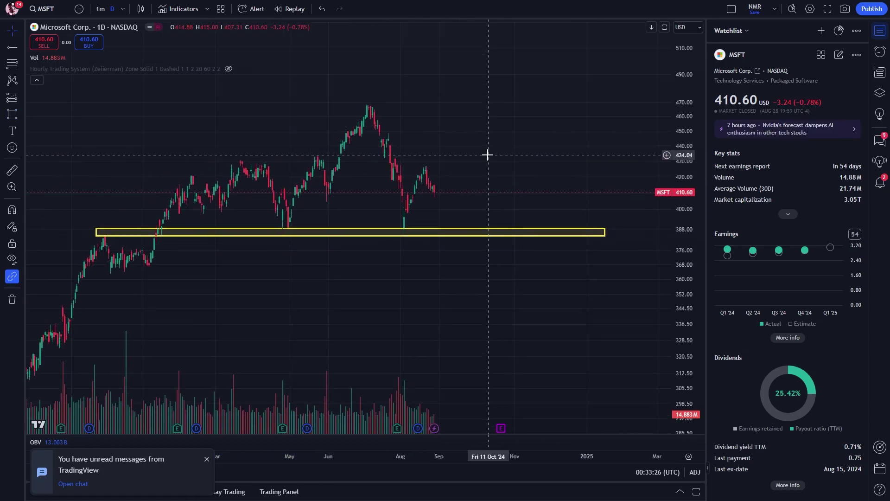
{"action": "left_click", "coordinate": [438, 234]}
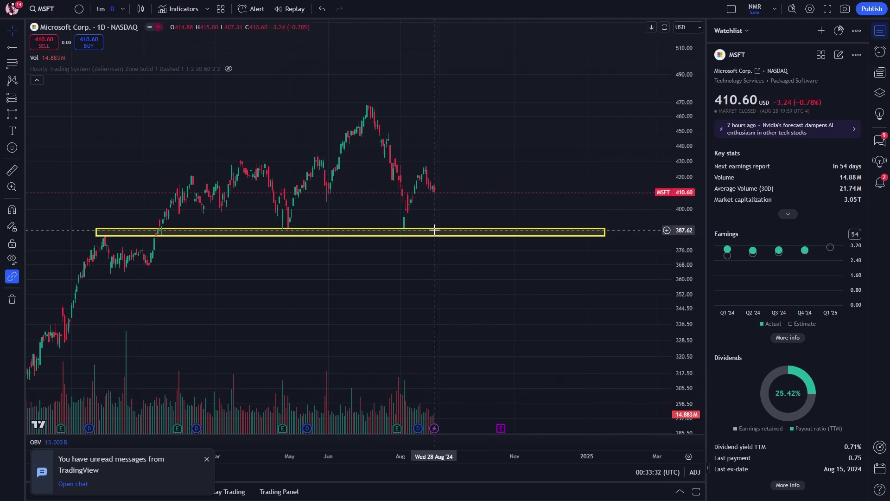
{"action": "left_click_drag", "start_coordinate": [352, 193], "coordinate": [524, 145]}
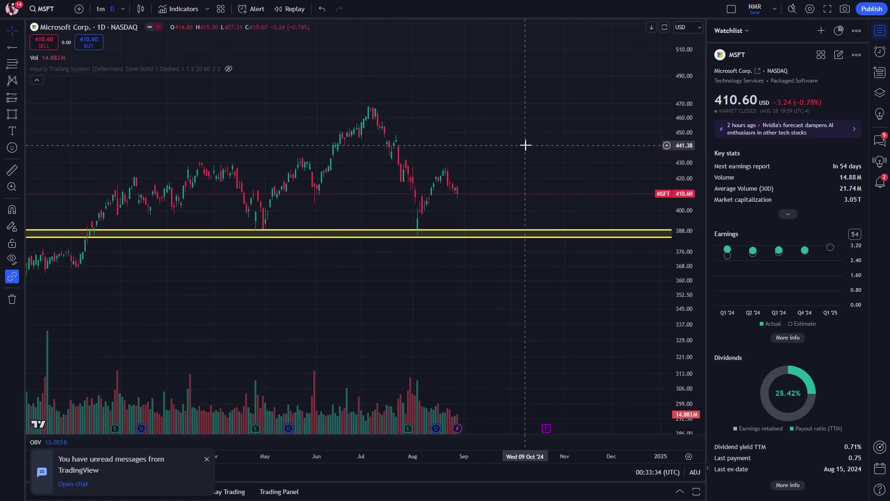
- Remove the yellow rectangle and draw horizontal rays at about 387.62 and 364.27 along lows of the daily MSFT chart
{"action": "left_click_drag", "start_coordinate": [537, 199], "coordinate": [371, 230]}
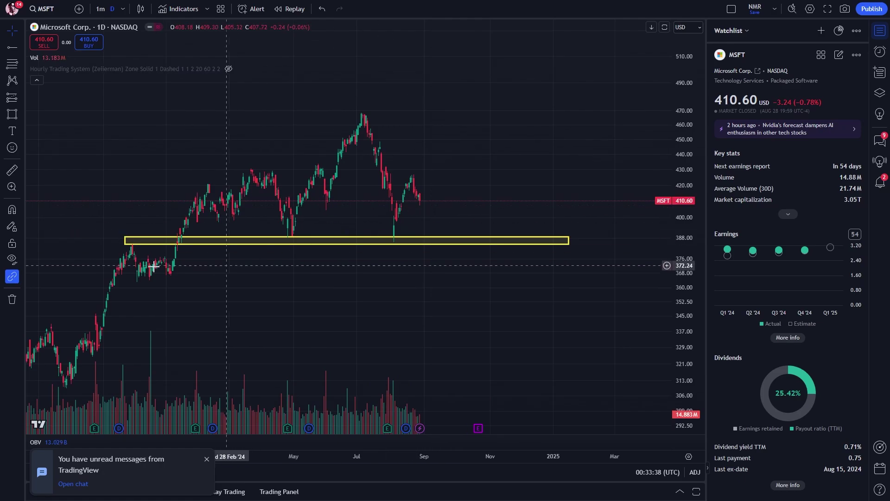
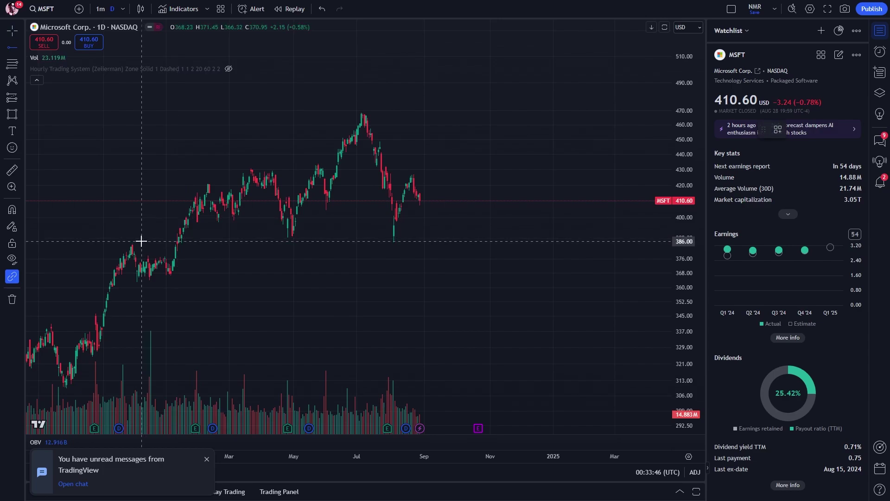
{"action": "left_click", "coordinate": [142, 238]}
{"action": "left_click_drag", "start_coordinate": [265, 268], "coordinate": [273, 204]}
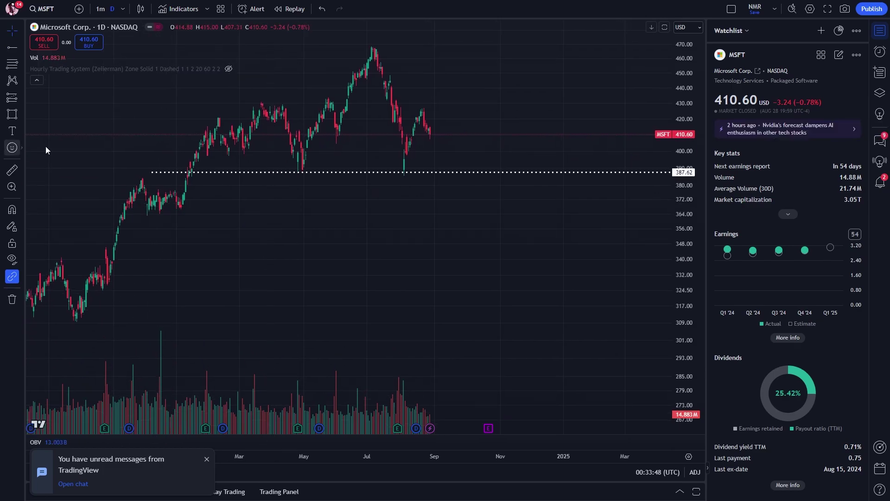
{"action": "scroll", "coordinate": [257, 226], "scroll_direction": "down", "scroll_amount": 2}
{"action": "left_click", "coordinate": [278, 212]}
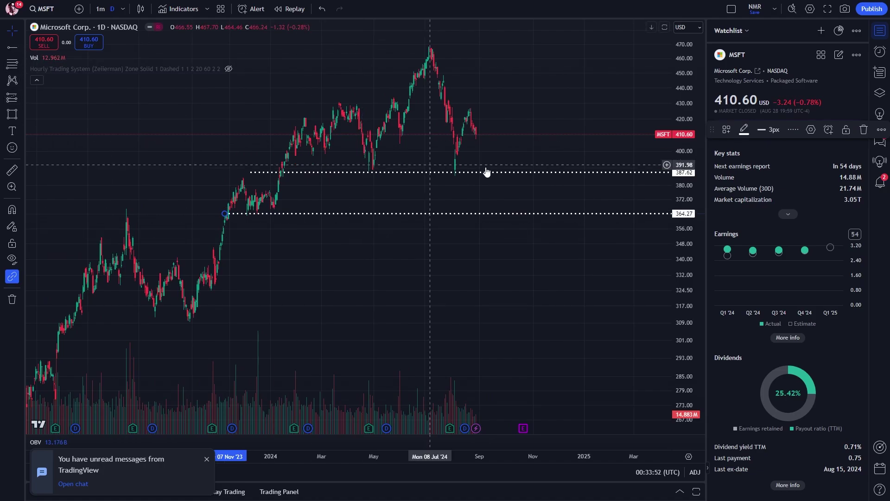
{"action": "left_click_drag", "start_coordinate": [487, 167], "coordinate": [317, 192]}
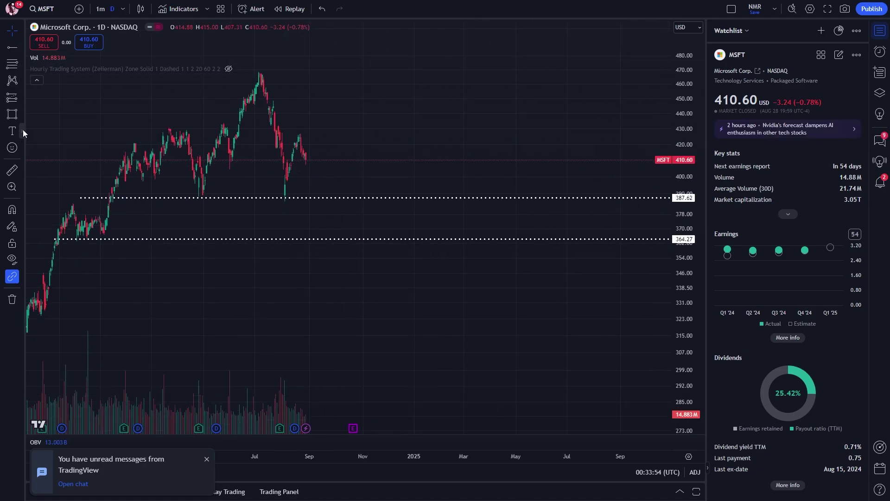
{"action": "left_click", "coordinate": [12, 114]}
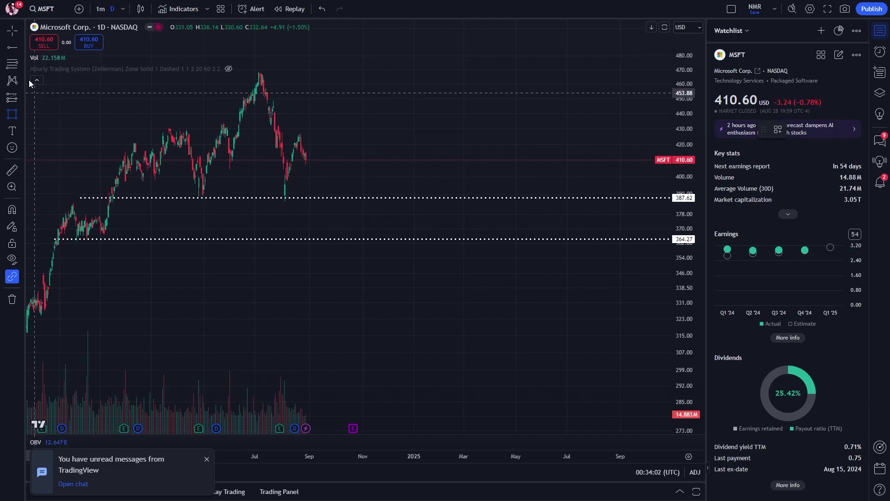
{"action": "mouse_move", "coordinate": [30, 71]}
{"action": "left_click", "coordinate": [12, 30]}
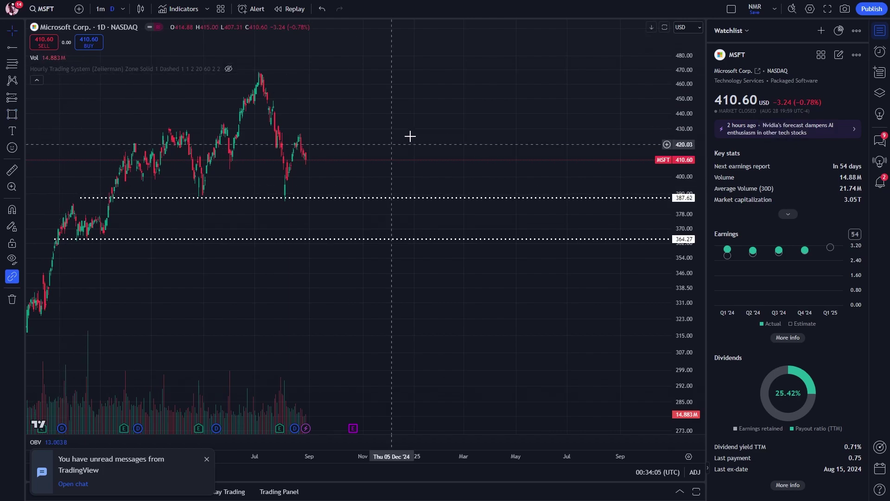
- Shift the upper dotted ray to about 387.89 and place price labels at 388.16 and 363.76 along the two rays
{"action": "scroll", "coordinate": [277, 212], "scroll_direction": "left", "scroll_amount": 5}
{"action": "left_click_drag", "start_coordinate": [237, 218], "coordinate": [230, 217]}
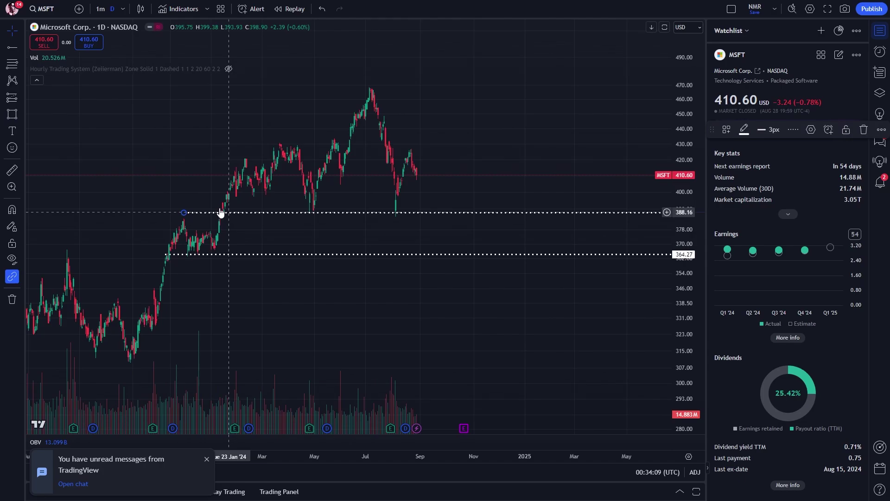
{"action": "left_click", "coordinate": [503, 212]}
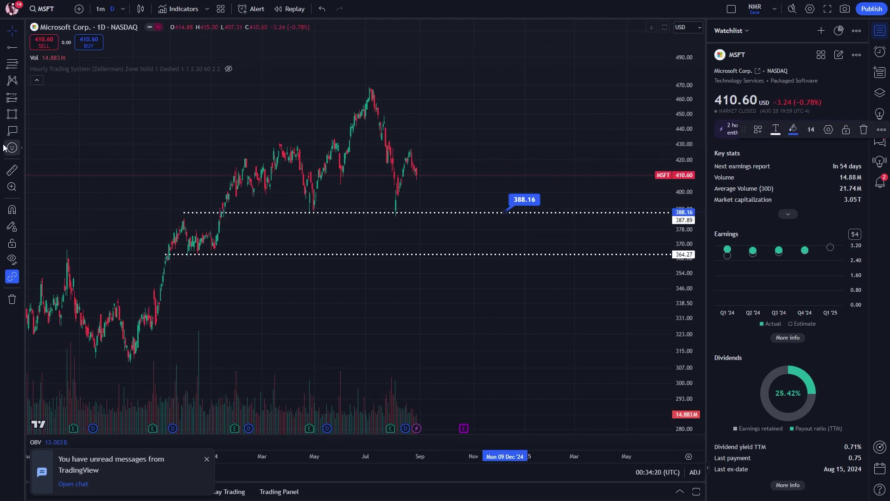
{"action": "left_click", "coordinate": [558, 254]}
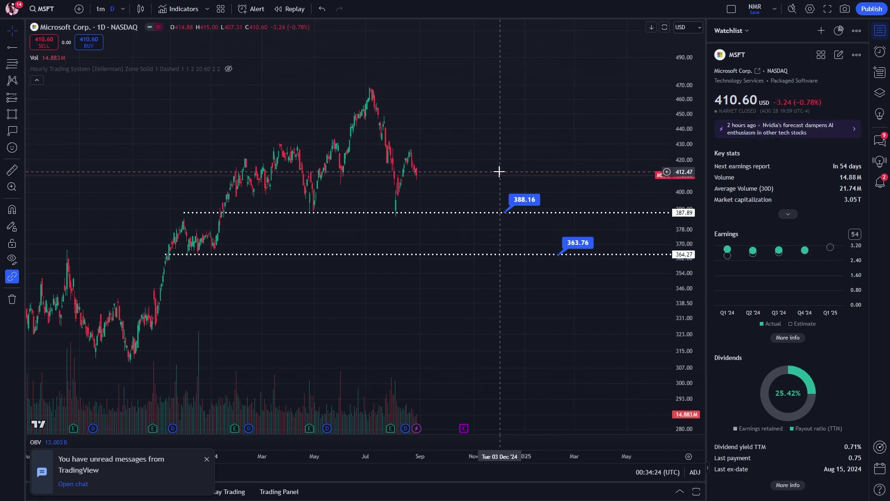
- Draw a yellow rectangle below the upper ray from about 380.65 down to 328.73, extending to late March 2025
{"action": "left_click_drag", "start_coordinate": [369, 211], "coordinate": [308, 213]}
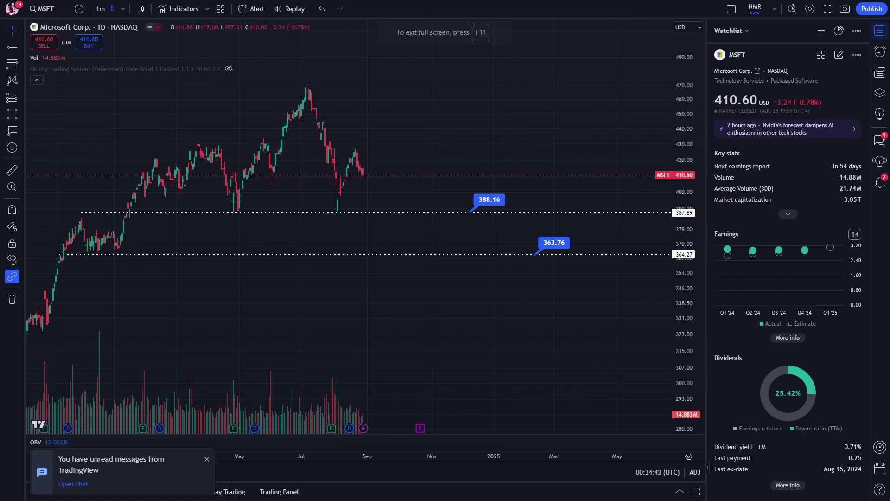
{"action": "left_click_drag", "start_coordinate": [469, 157], "coordinate": [509, 177]}
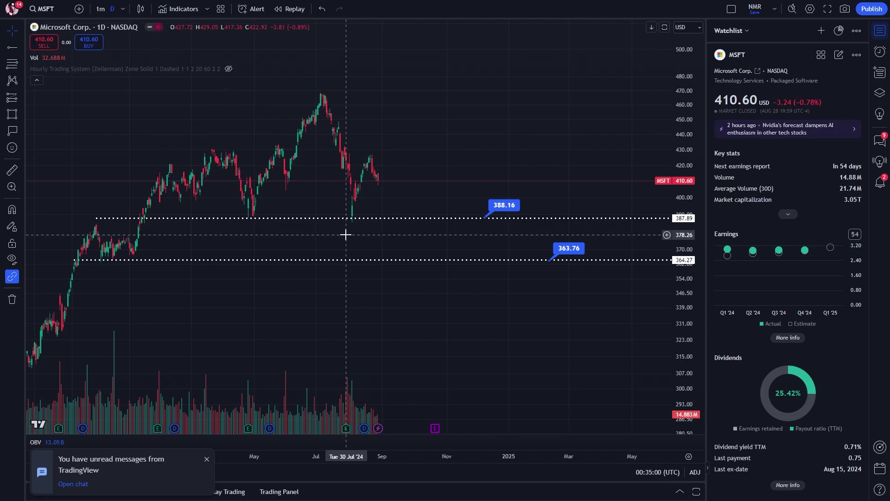
{"action": "left_click", "coordinate": [371, 218]}
{"action": "key", "text": "alt+shift+r"}
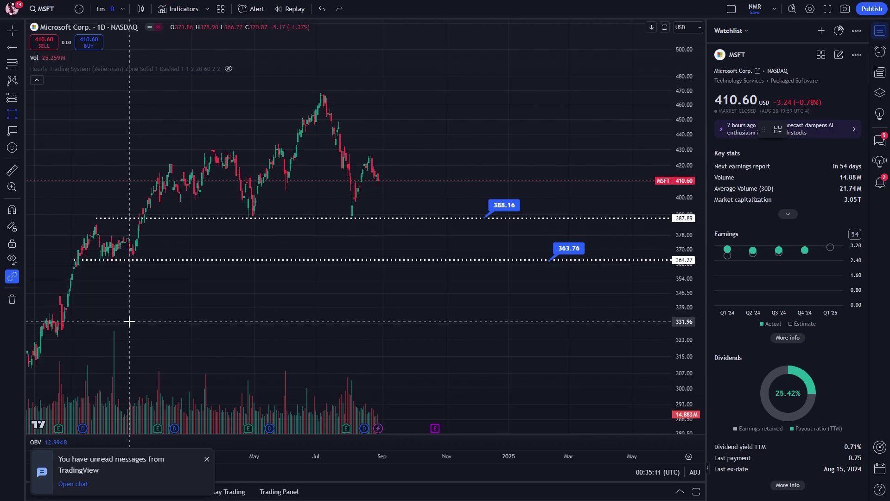
{"action": "left_click_drag", "start_coordinate": [130, 322], "coordinate": [445, 218]}
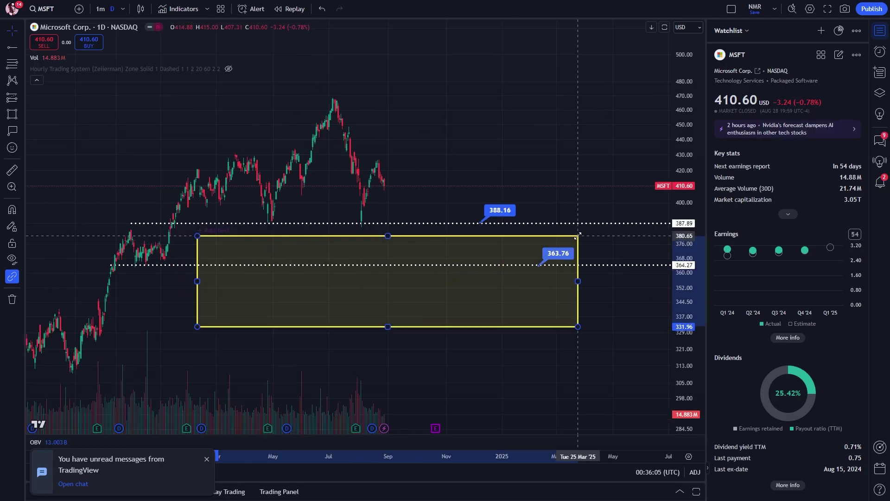
{"action": "left_click_drag", "start_coordinate": [578, 235], "coordinate": [579, 236]}
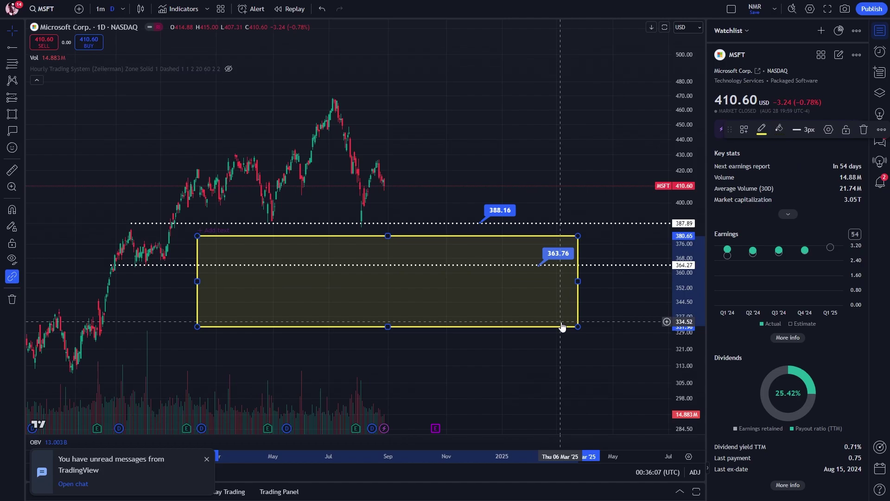
{"action": "left_click_drag", "start_coordinate": [570, 330], "coordinate": [569, 337]}
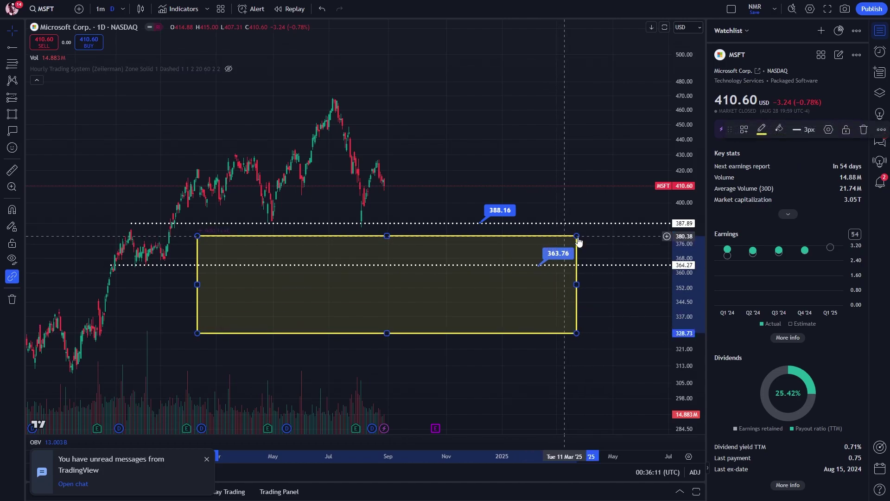
- Mark the two recent lows at the upper ray with pink arrows and recolour the lower dotted ray red
{"action": "left_click_drag", "start_coordinate": [630, 241], "coordinate": [673, 212]}
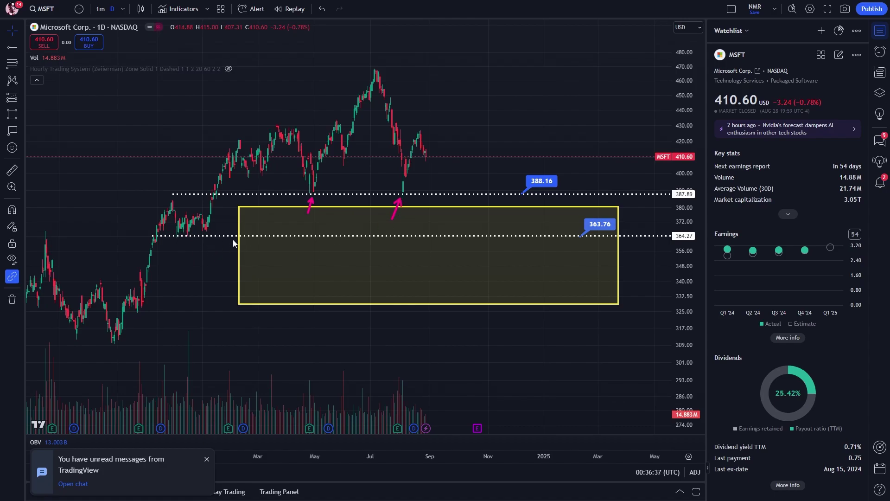
{"action": "left_click", "coordinate": [424, 236]}
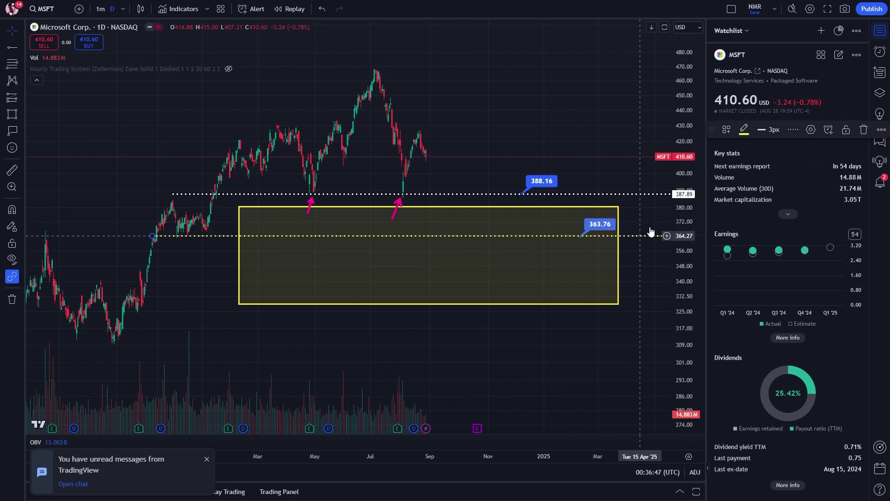
{"action": "left_click", "coordinate": [610, 143]}
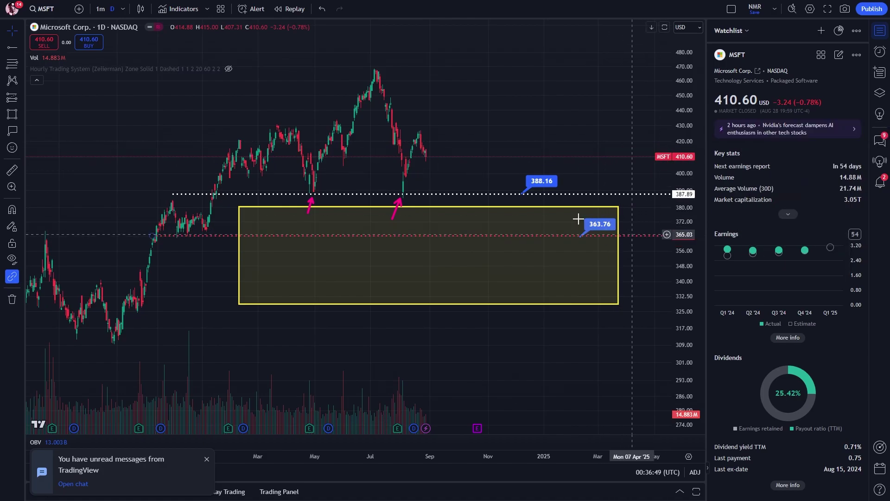
{"action": "left_click_drag", "start_coordinate": [531, 196], "coordinate": [543, 133]}
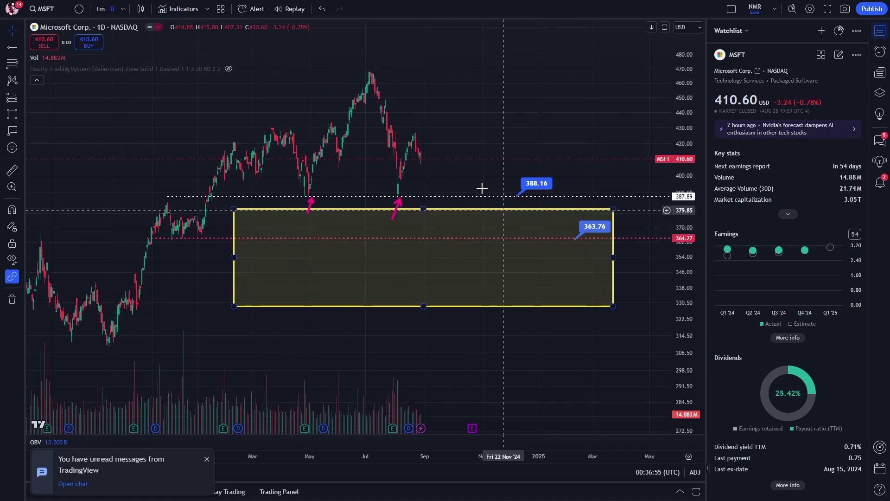
{"action": "left_click", "coordinate": [441, 199]}
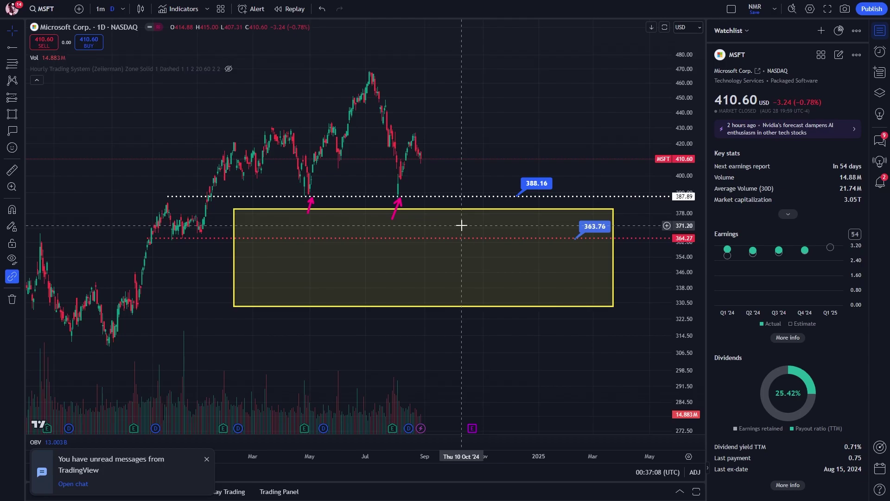
{"action": "left_click", "coordinate": [12, 46]}
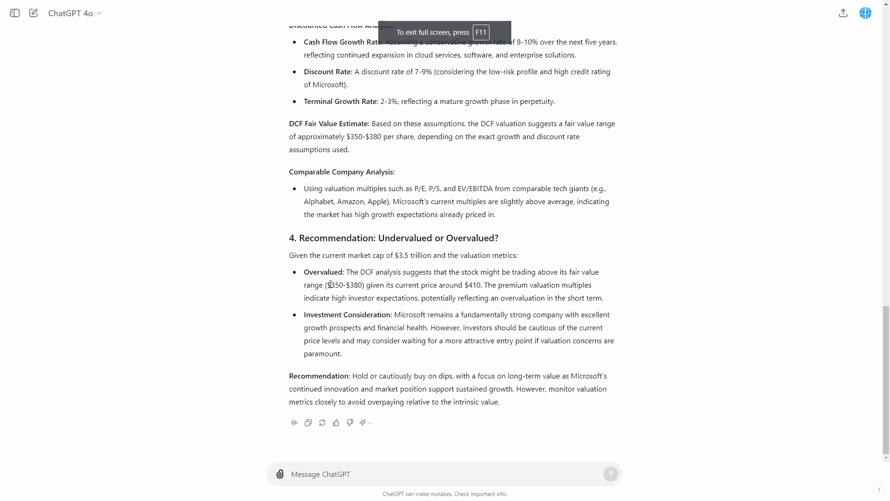
- In ChatGPT's valuation answer, highlight the $350-$380 fair value range and the $410 current price, and return to the TradingView chart
{"action": "left_click_drag", "start_coordinate": [330, 284], "coordinate": [368, 287]}
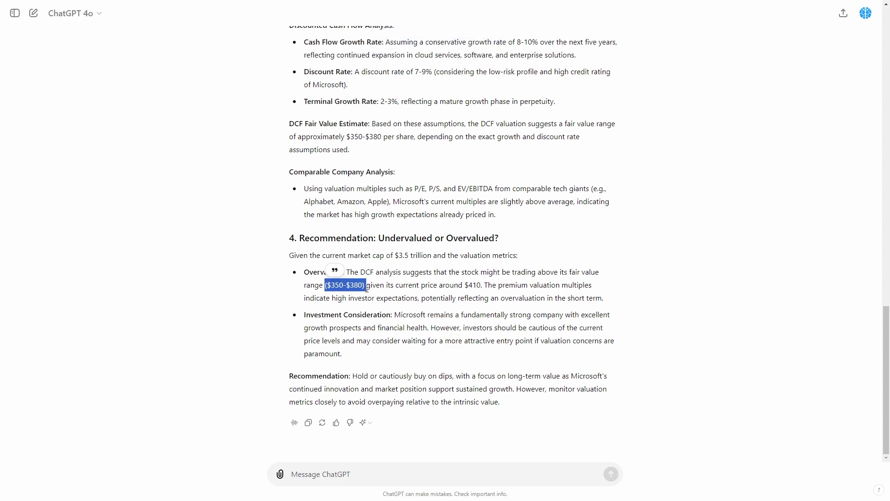
{"action": "left_click_drag", "start_coordinate": [465, 285], "coordinate": [485, 286]}
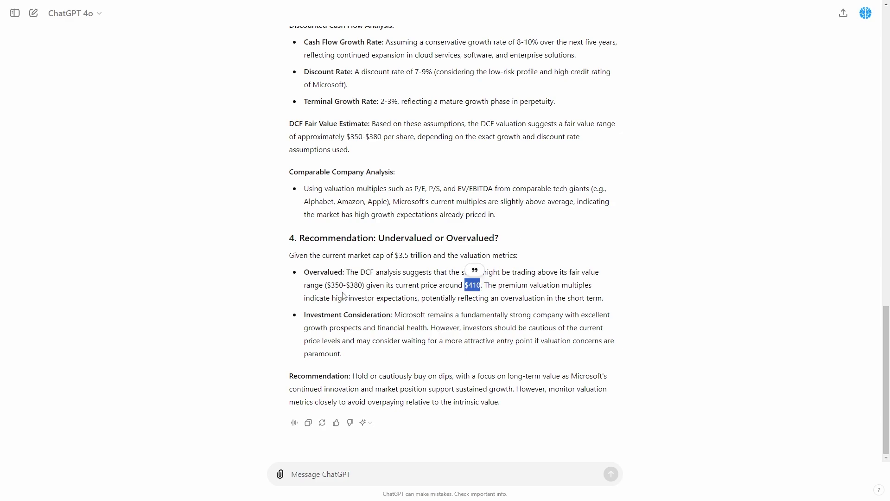
{"action": "key", "text": "alt+Tab"}
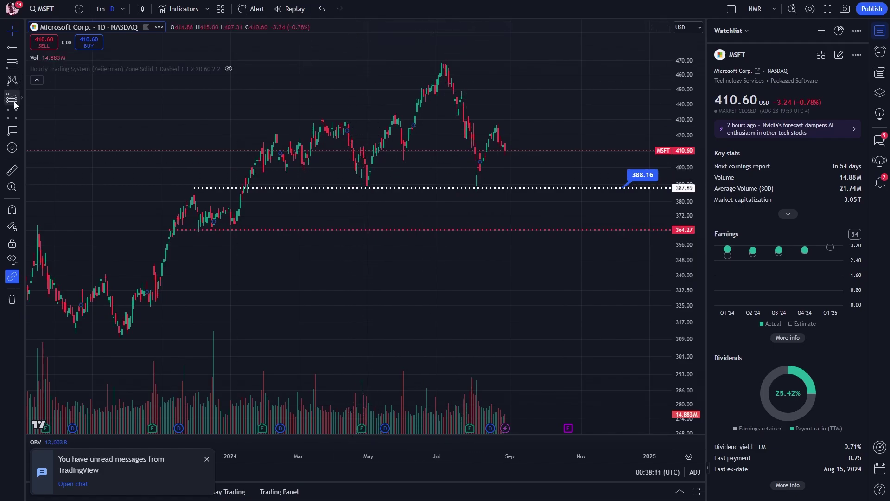
{"action": "left_click", "coordinate": [20, 121]}
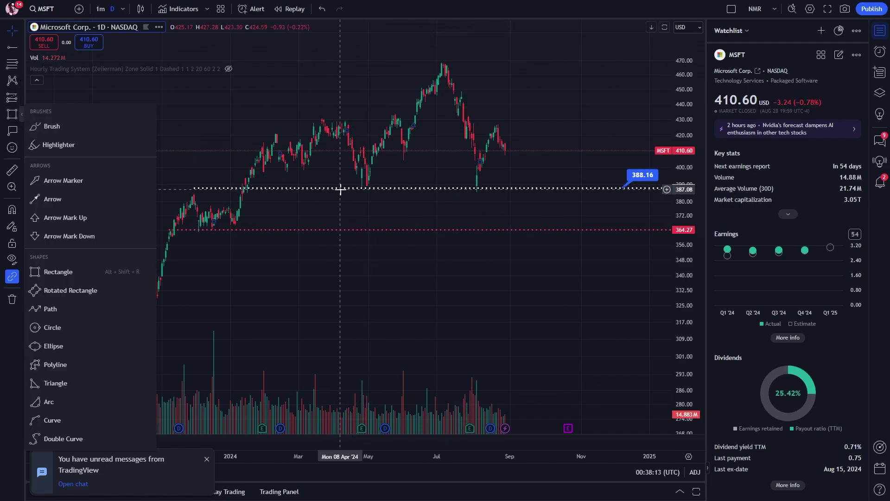
{"action": "left_click", "coordinate": [322, 175]}
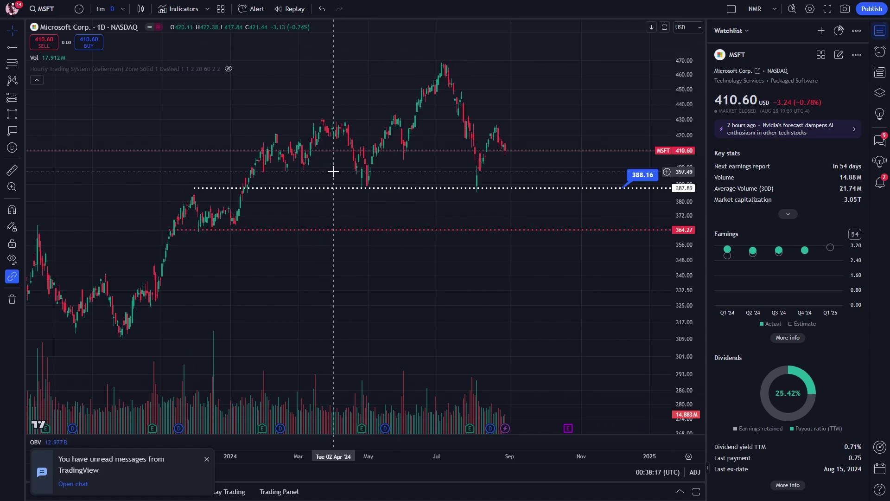